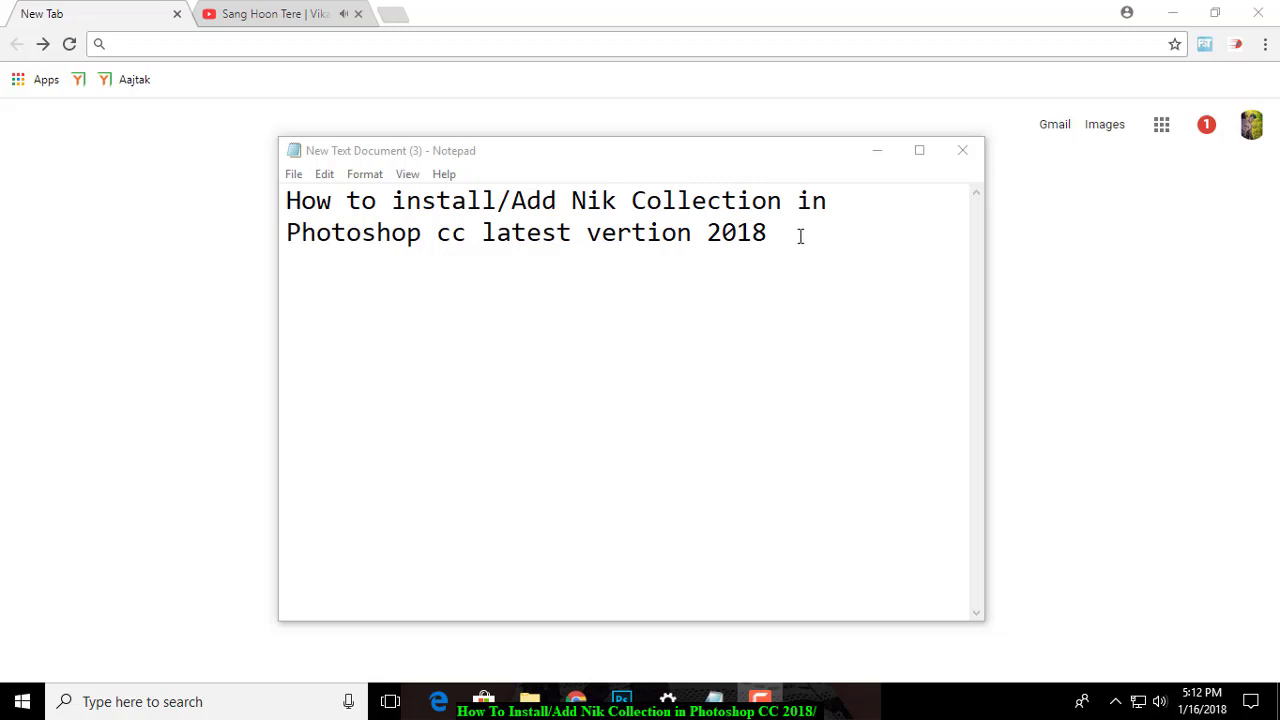
- Search the web for 'nik collection' and start the FileHippo download of Google Nik Collection 1.2.11
mouse_move(800, 236)
mouse_down()
mouse_move(343, 206)
mouse_move(277, 280)
mouse_up()
click(743, 280)
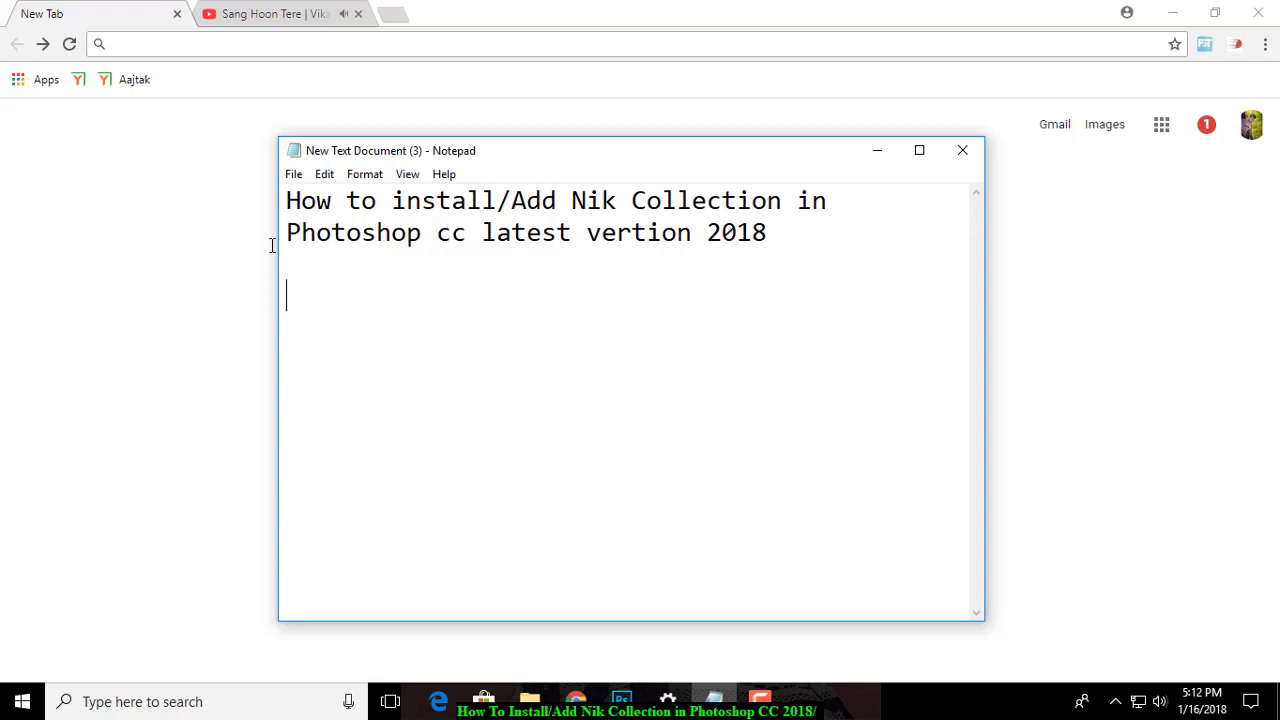
click(136, 44)
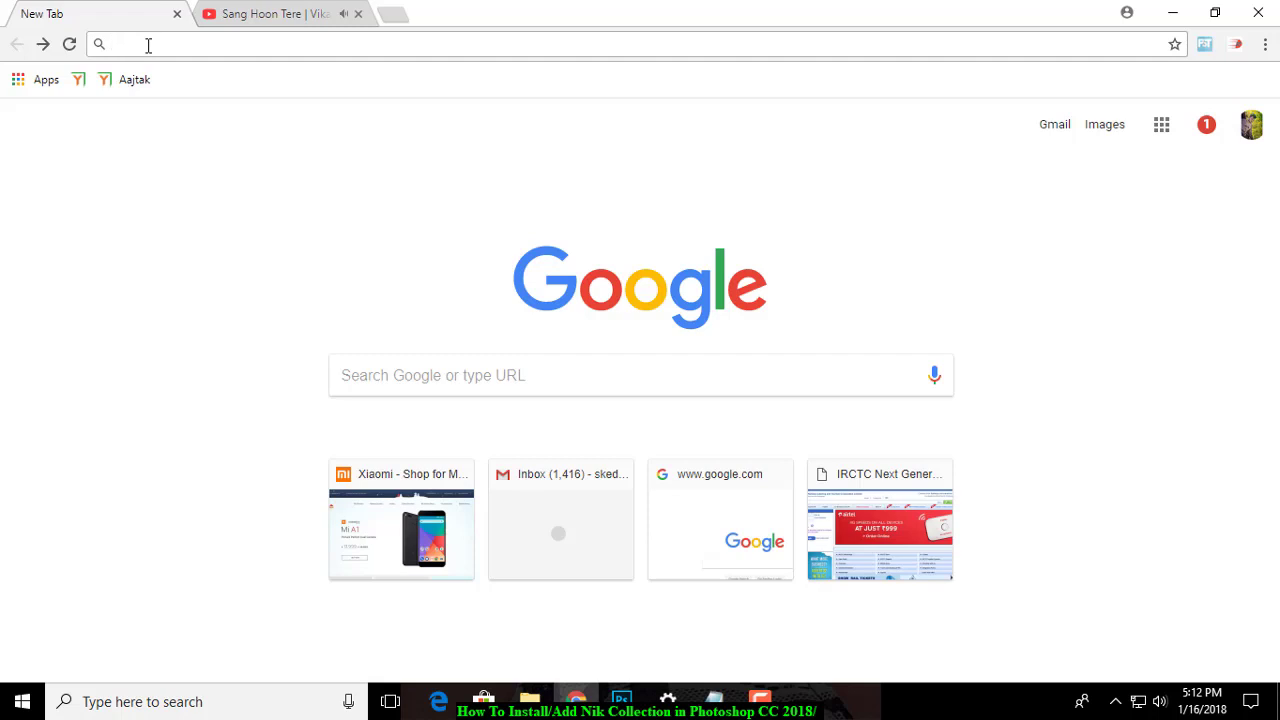
text(nik collection)
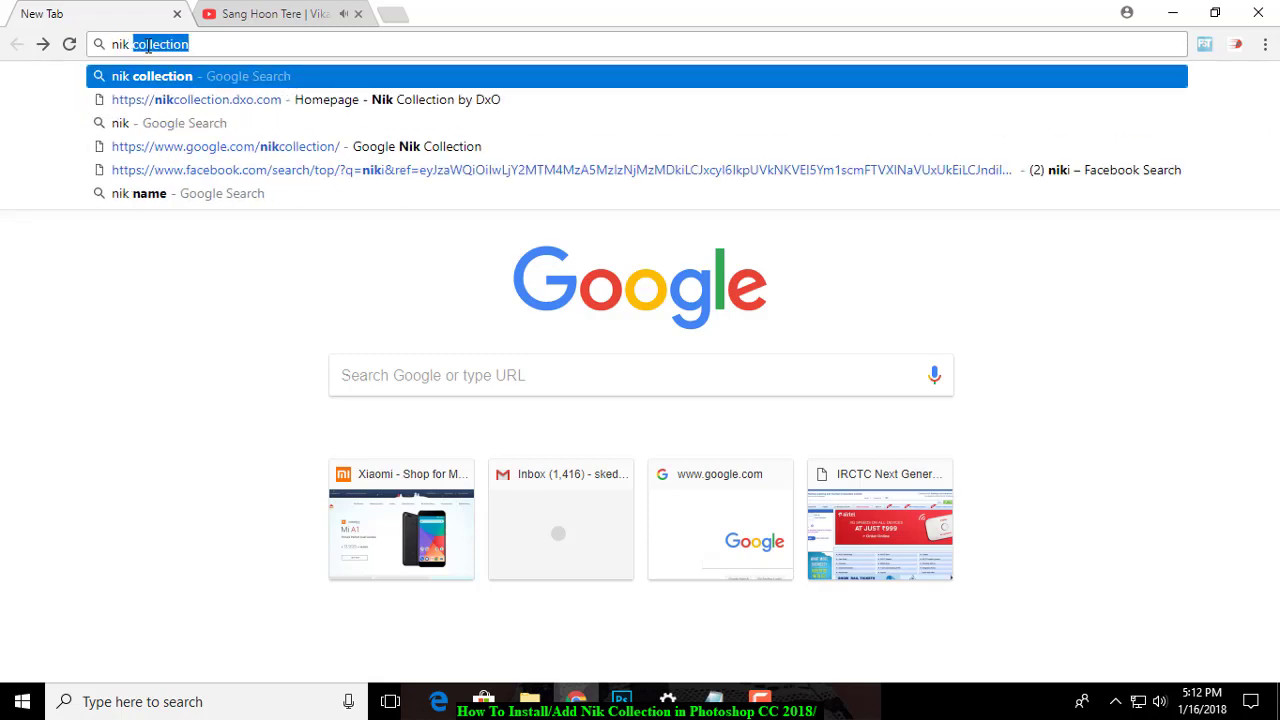
key(Return)
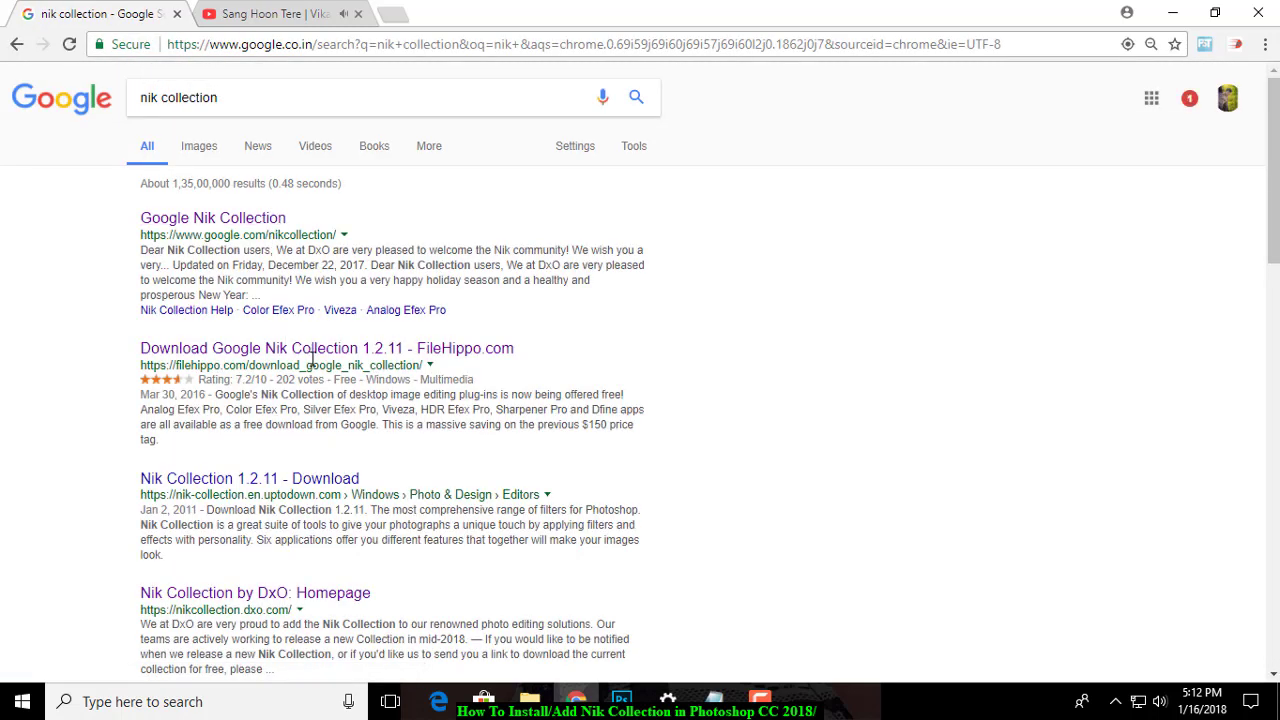
click(340, 350)
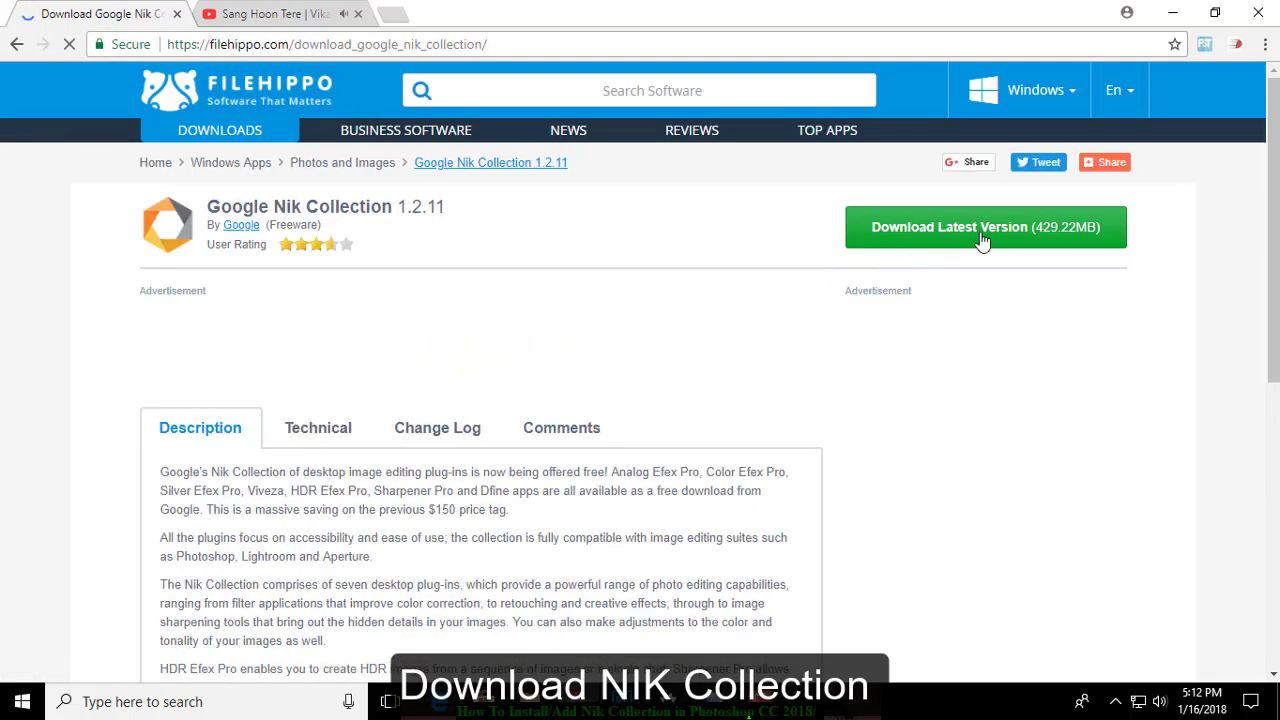
click(985, 240)
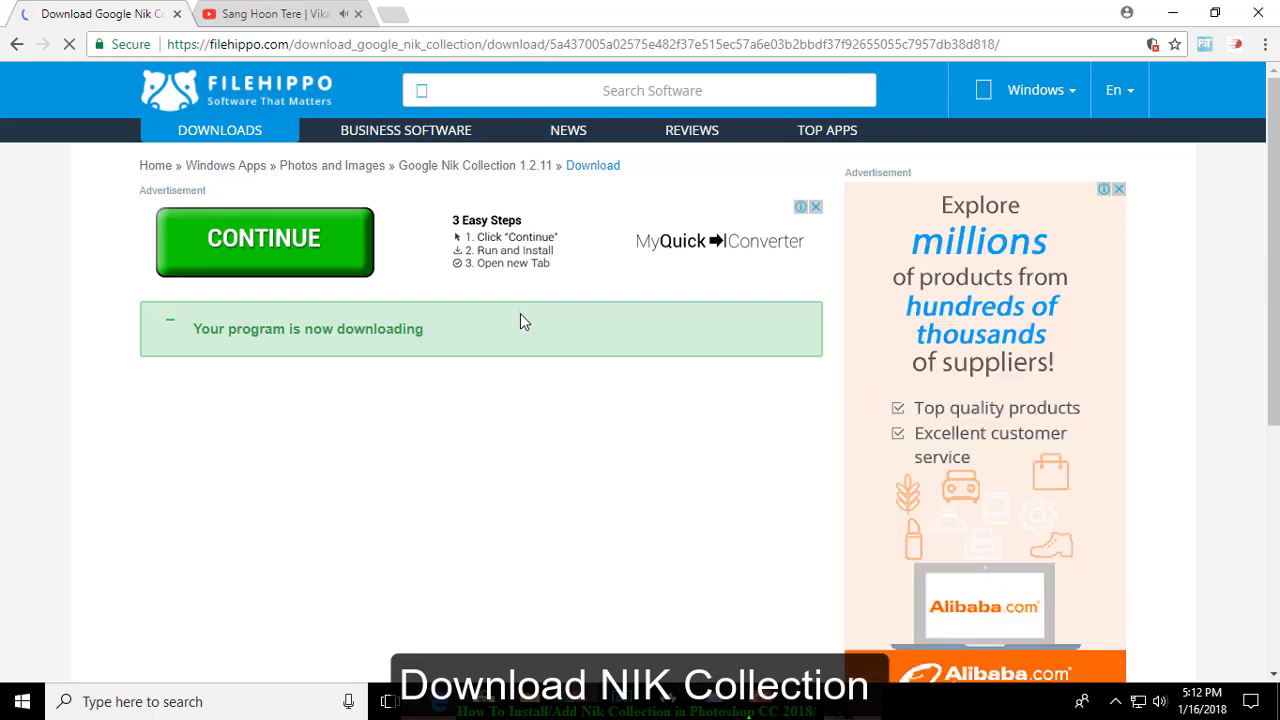
- Check the running FileHippo download page, then return to the Notepad how-to note
scroll(520, 313, down, 1)
scroll(520, 313, up, 1)
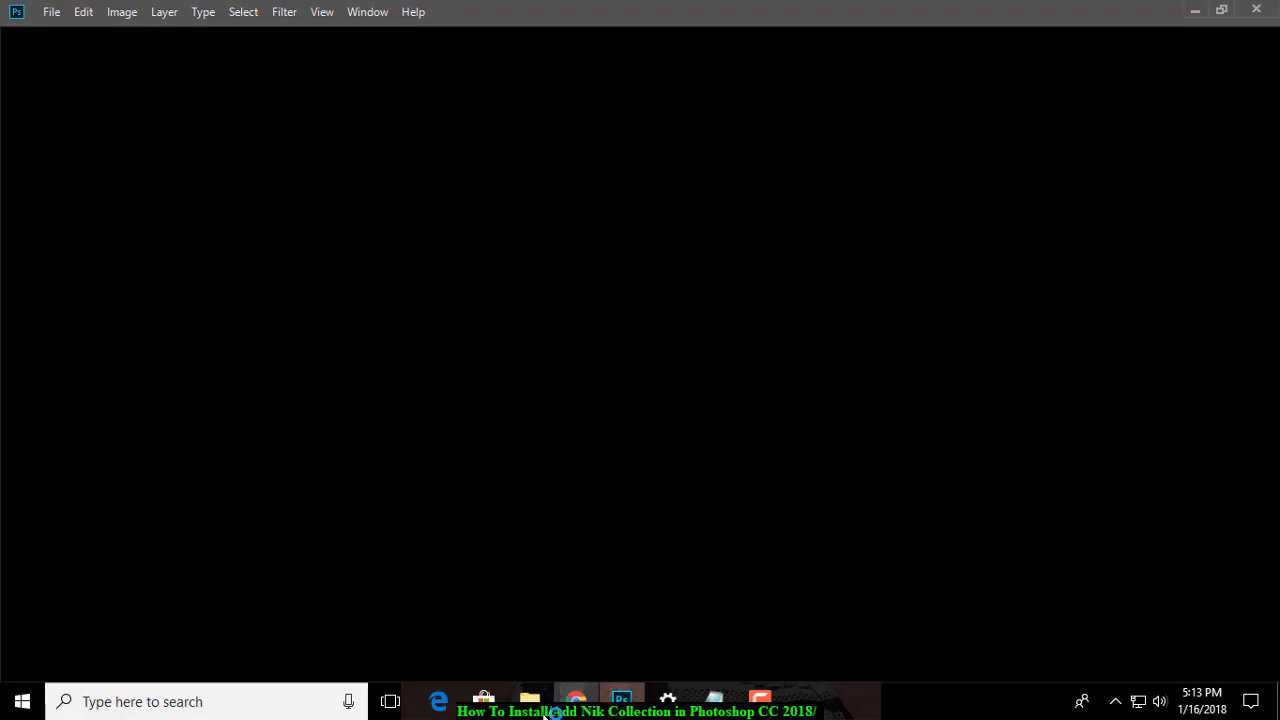
click(577, 700)
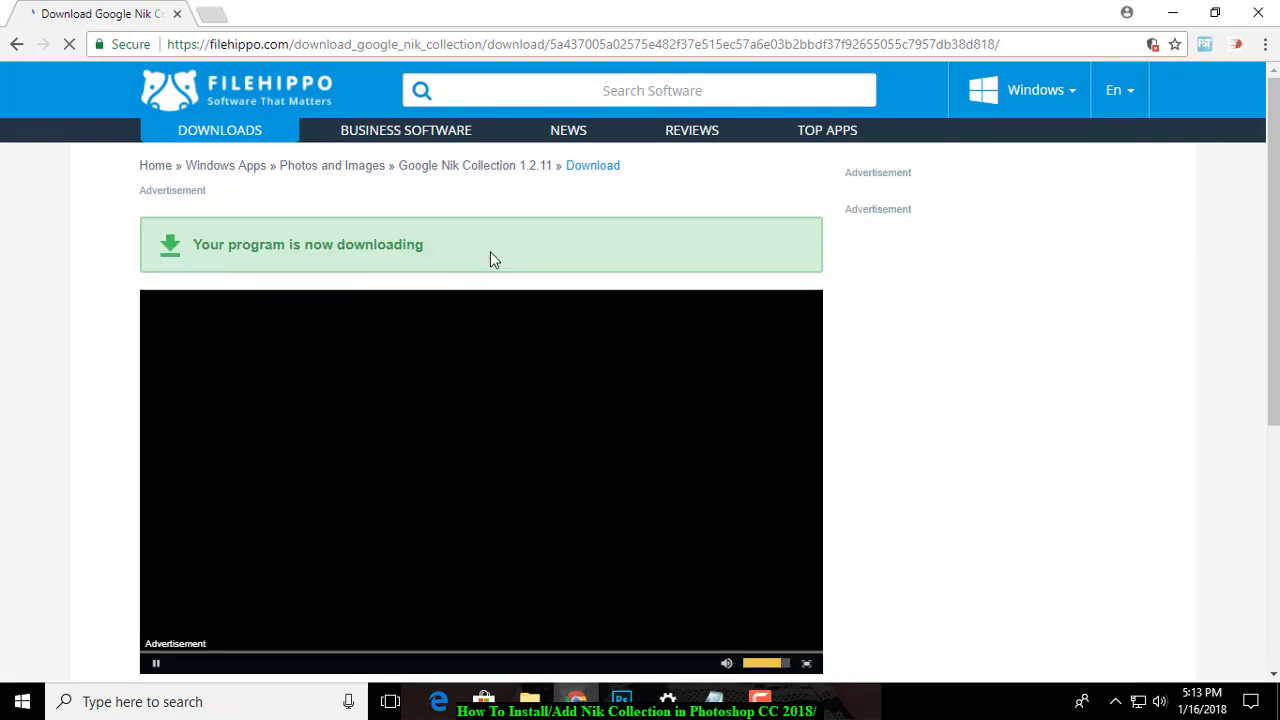
click(728, 688)
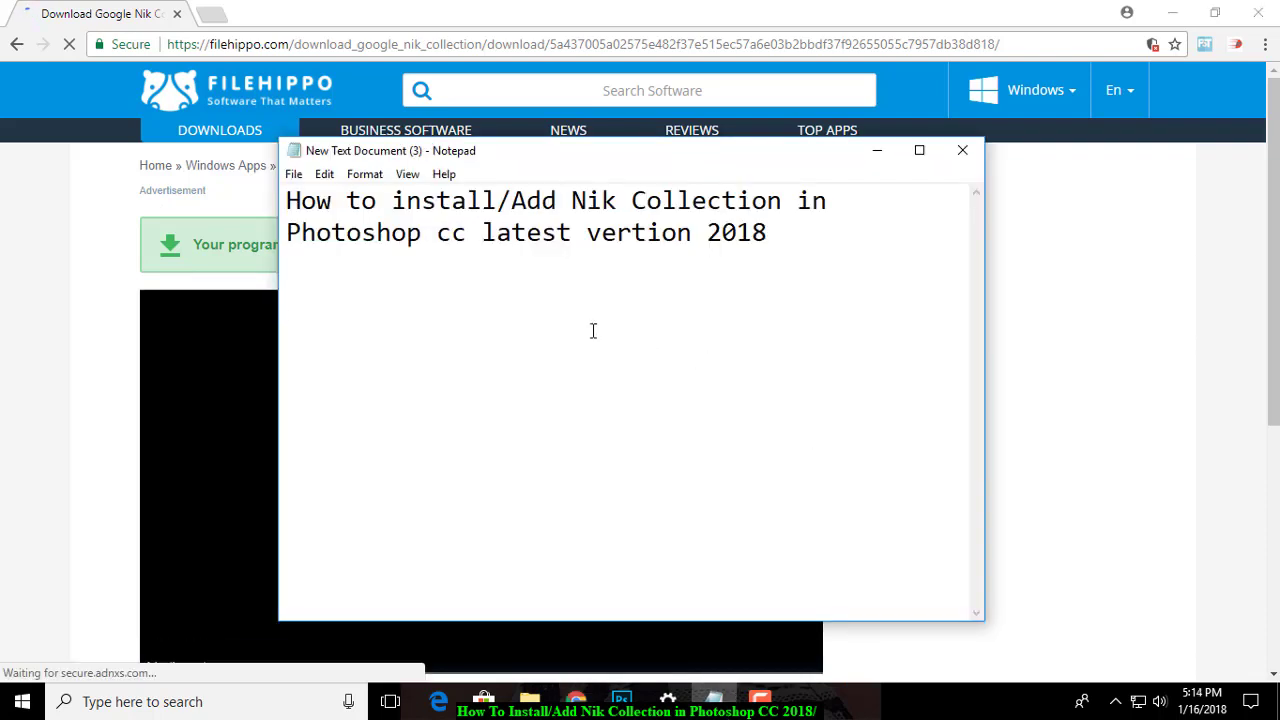
- Write '1. download ink collection' as the first numbered step in the note
text(1. )
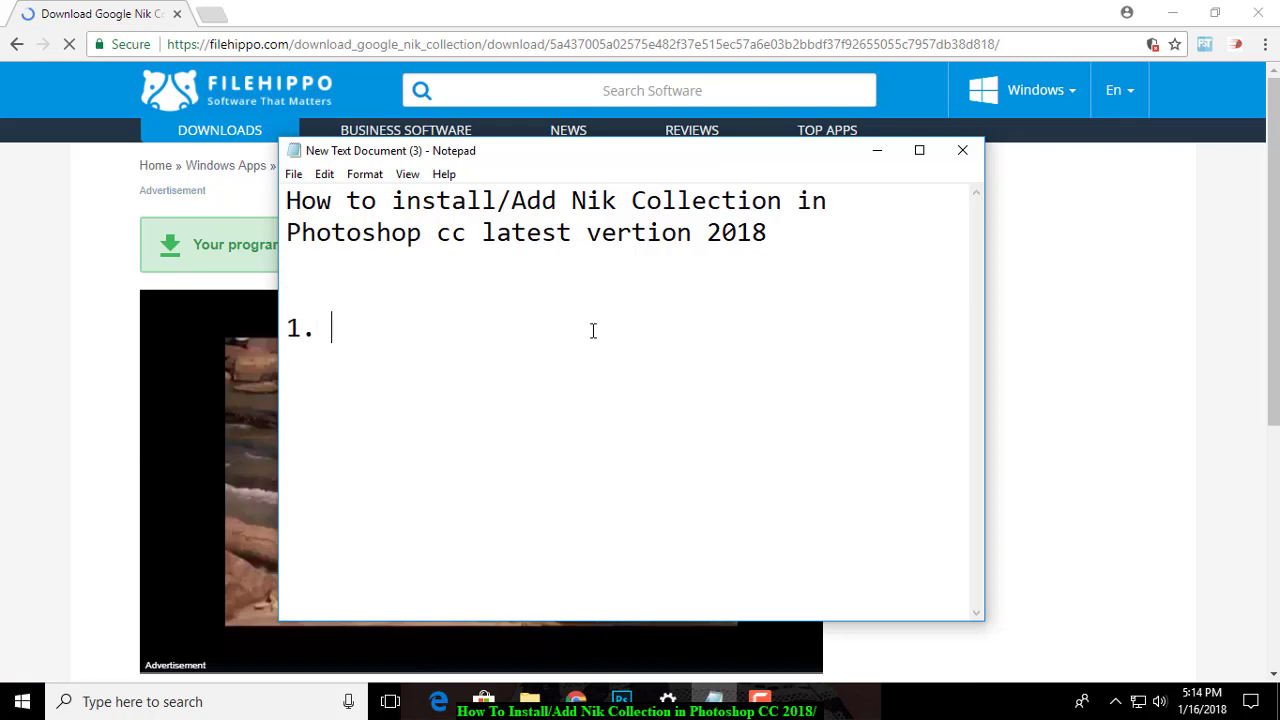
text(downlo)
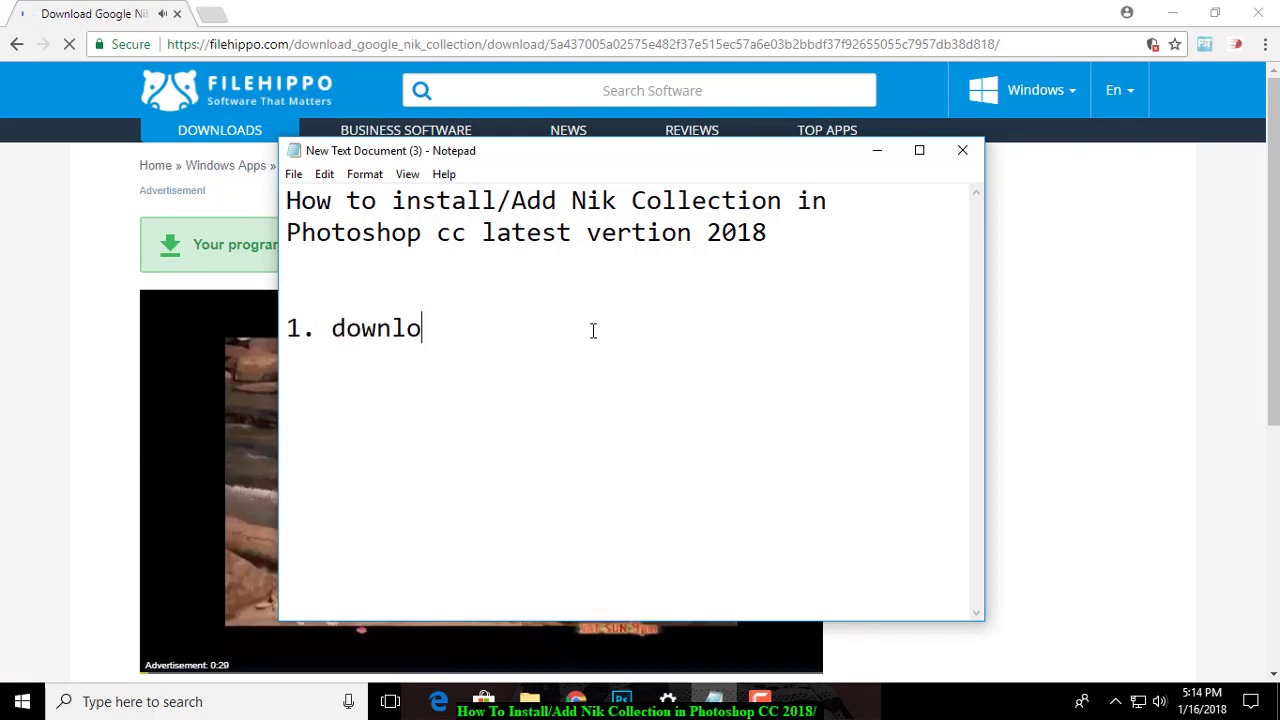
text(ad )
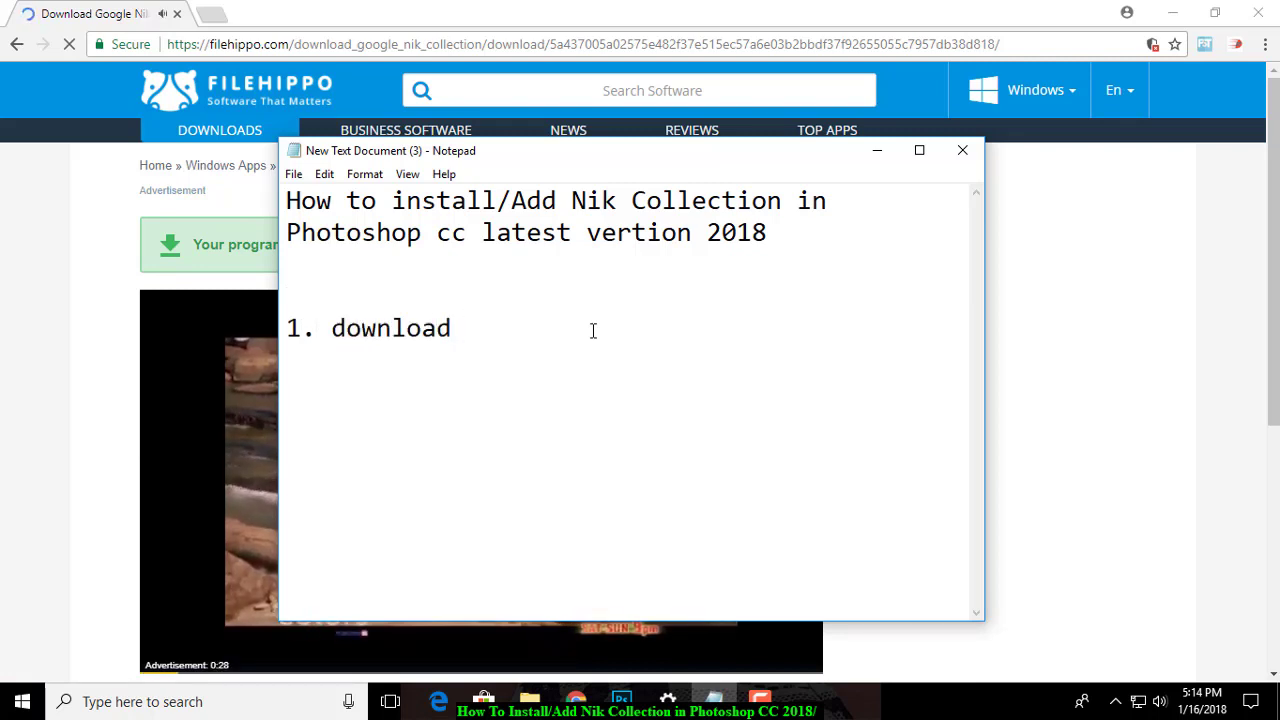
text(ink coll)
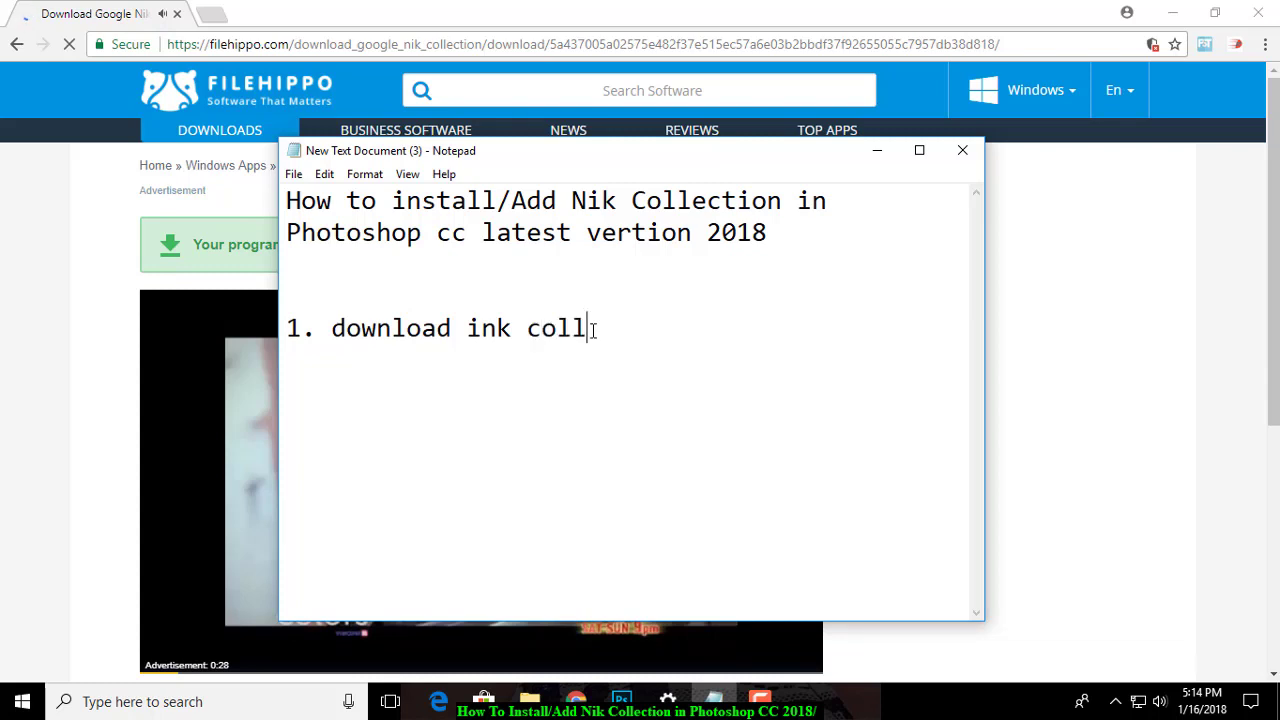
text(ection)
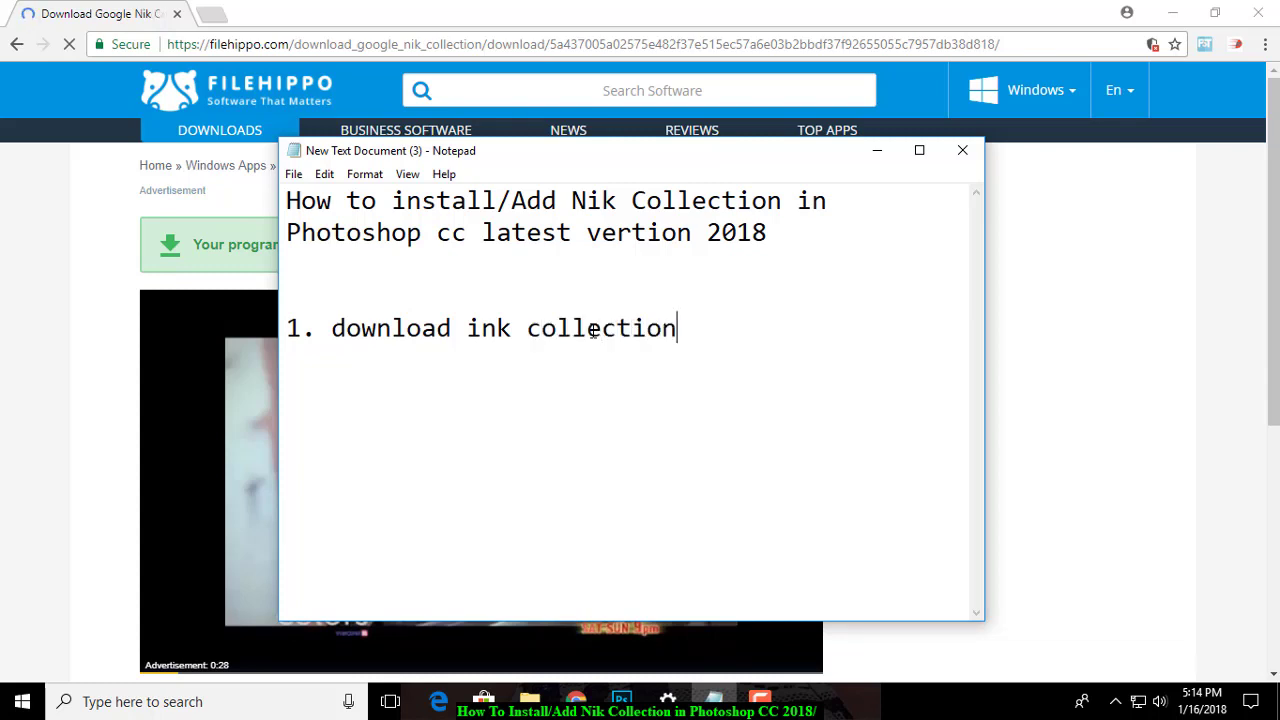
- Pause the advertisement video on the FileHippo page and check the now-downloading message
click(3, 425)
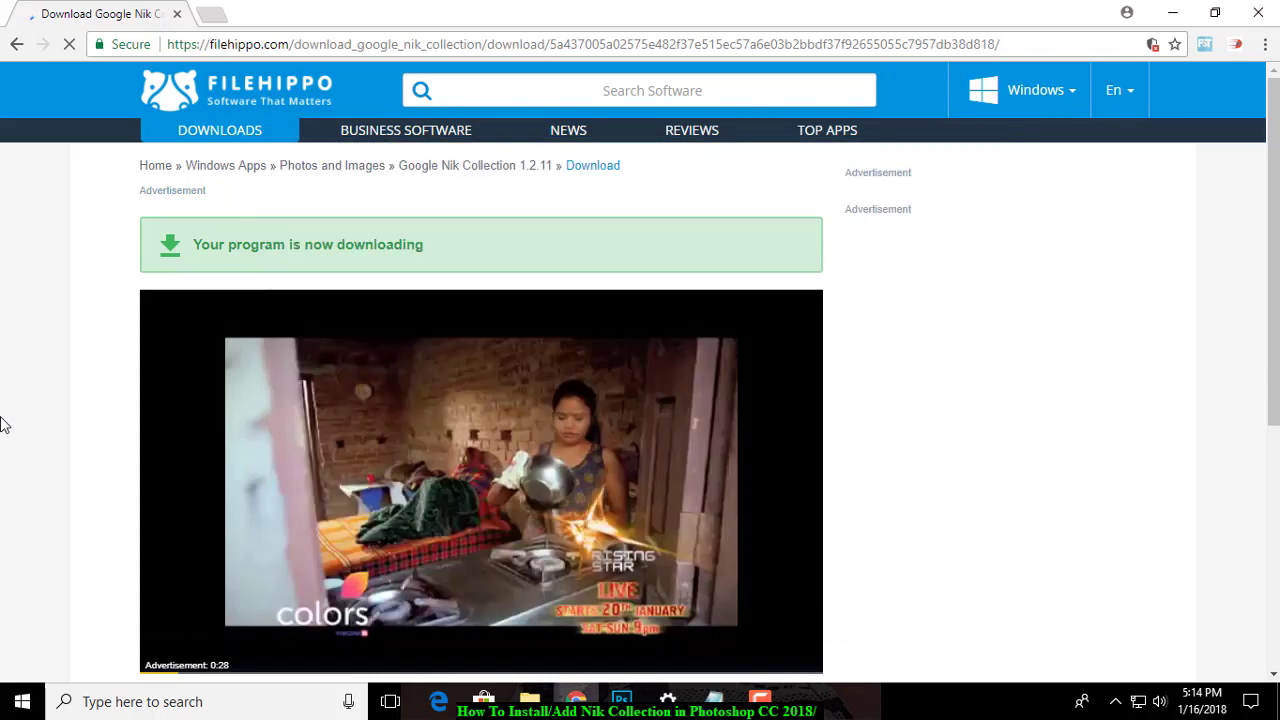
click(157, 663)
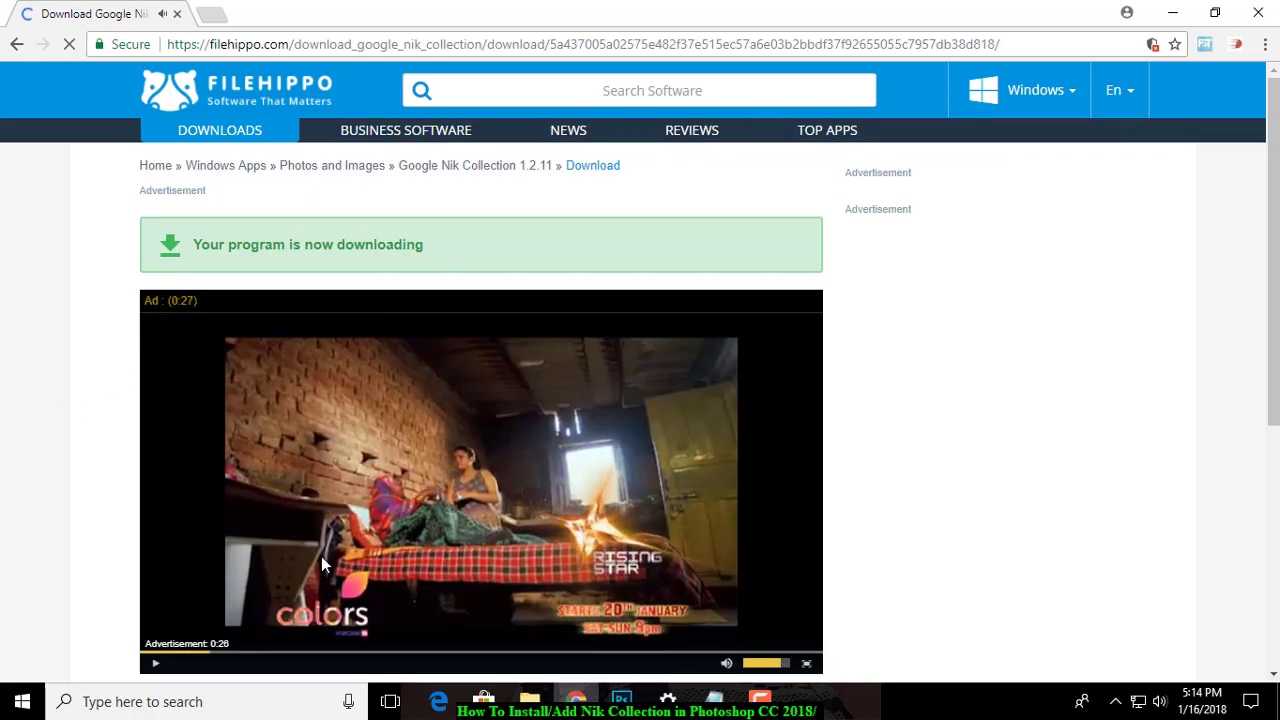
scroll(420, 410, down, 1)
scroll(363, 355, up, 1)
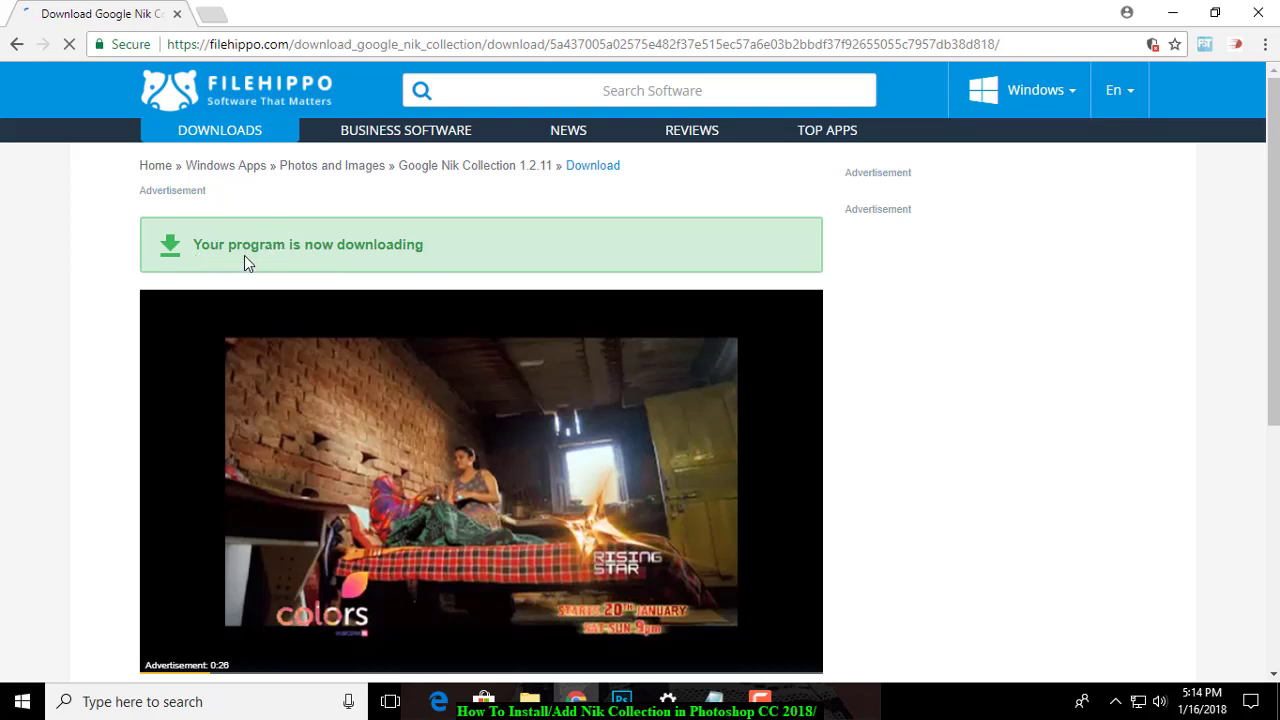
drag(244, 256, 570, 258)
click(575, 258)
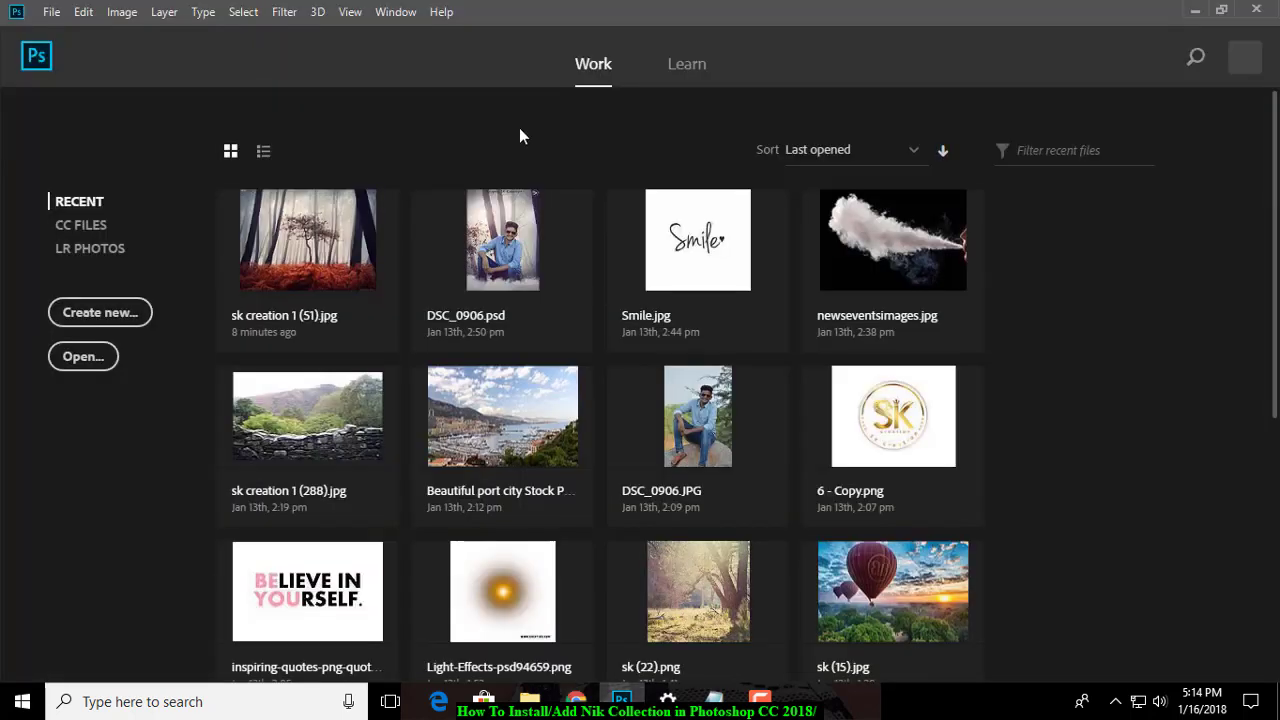
- Open sk creation 1 (288).jpg and confirm Nik Collection is absent from the Filter menu
click(396, 368)
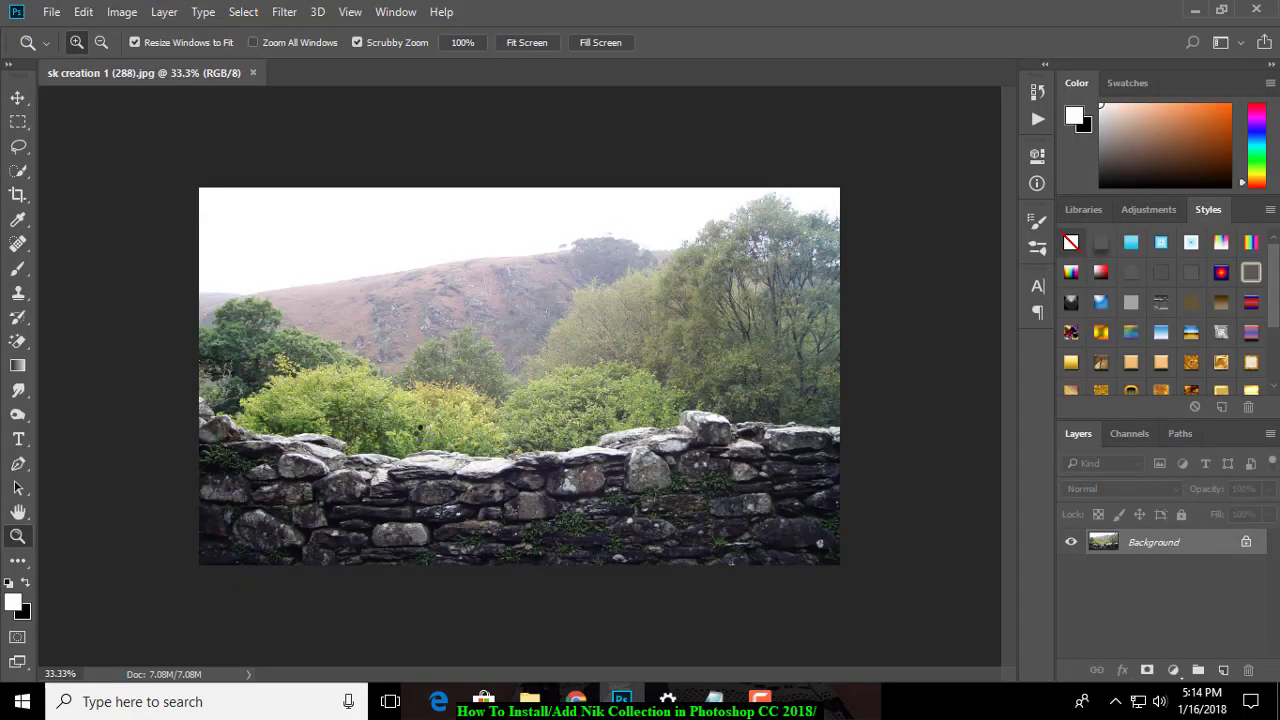
drag(480, 400, 460, 374)
click(284, 12)
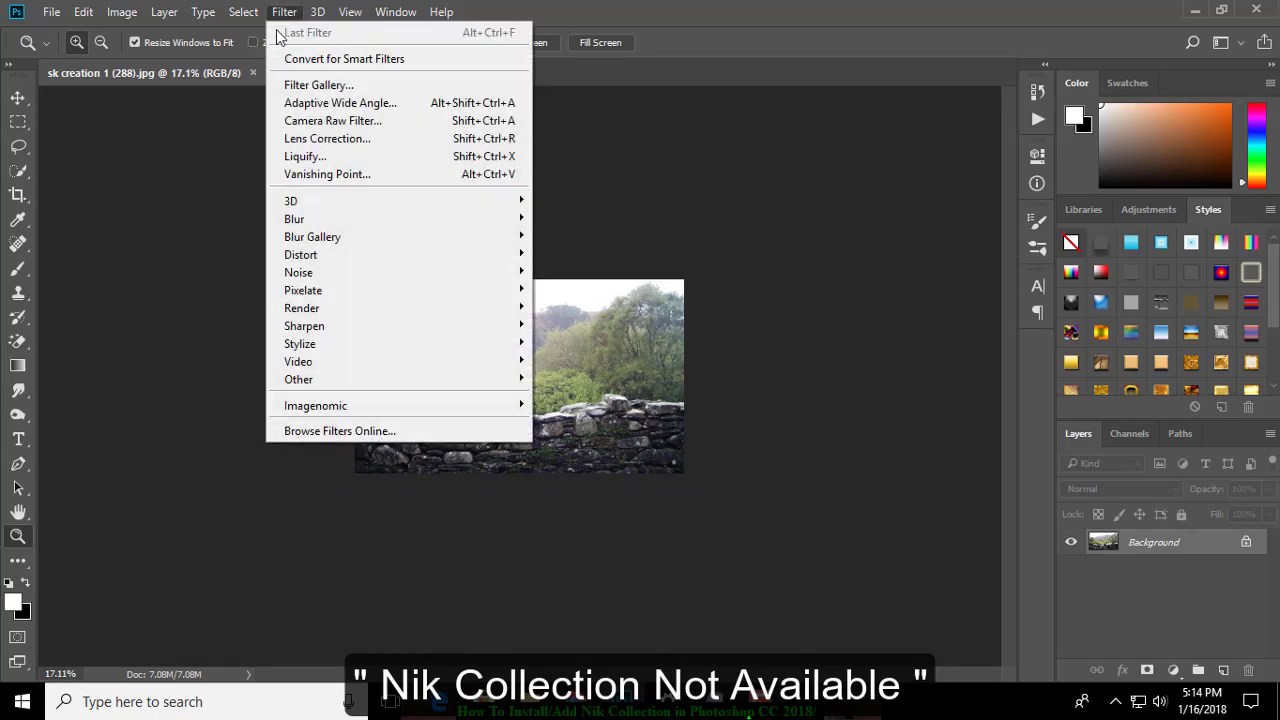
click(503, 438)
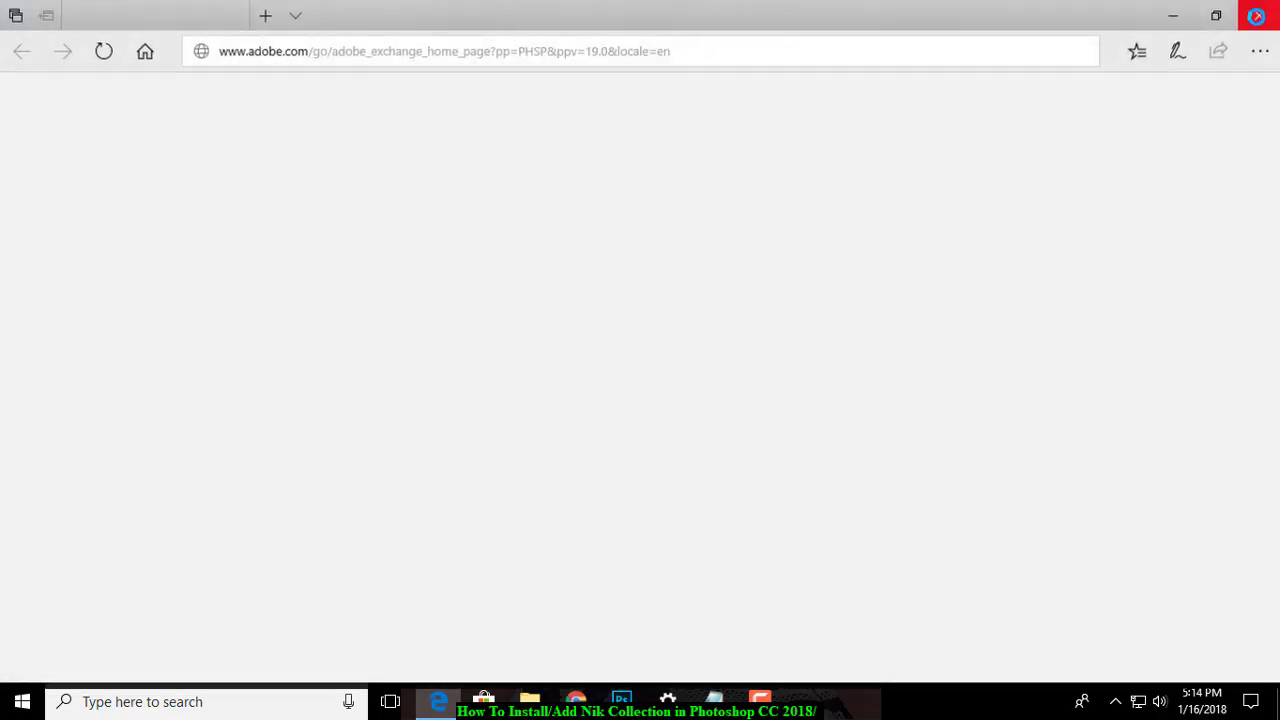
click(290, 12)
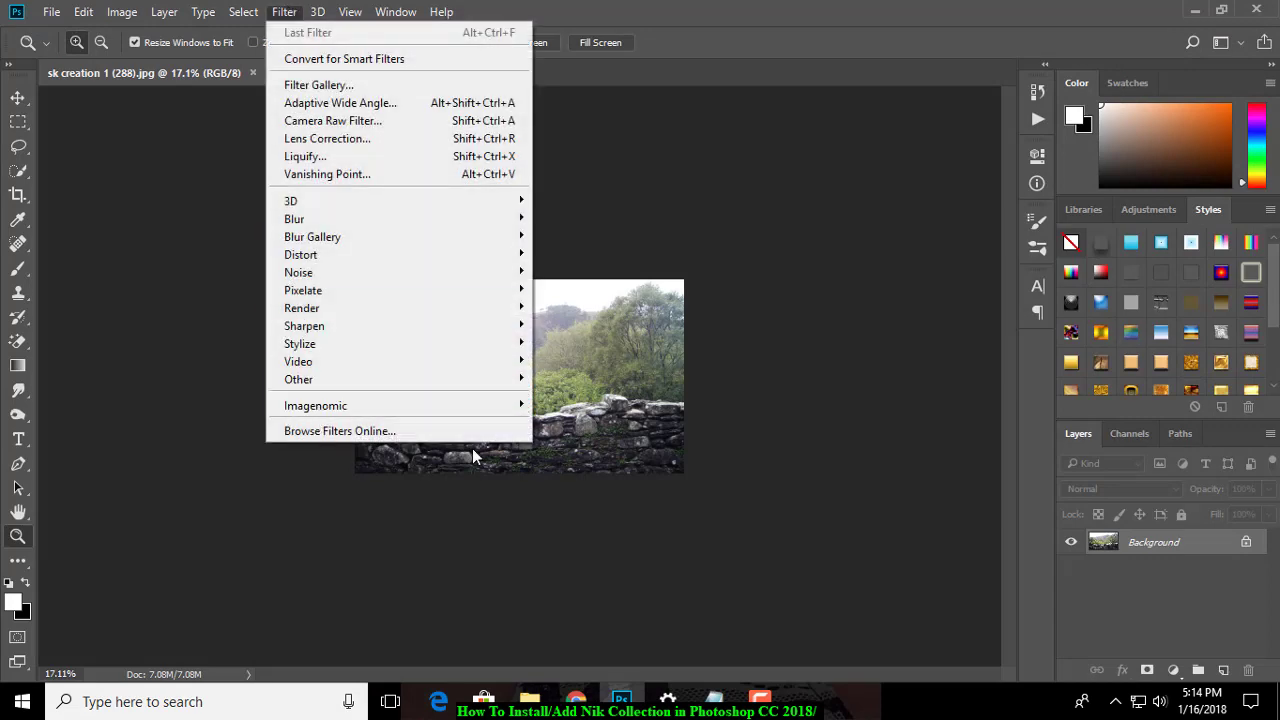
- Cancel the nikcollection-full download in Chrome and return to the Notepad note
click(590, 708)
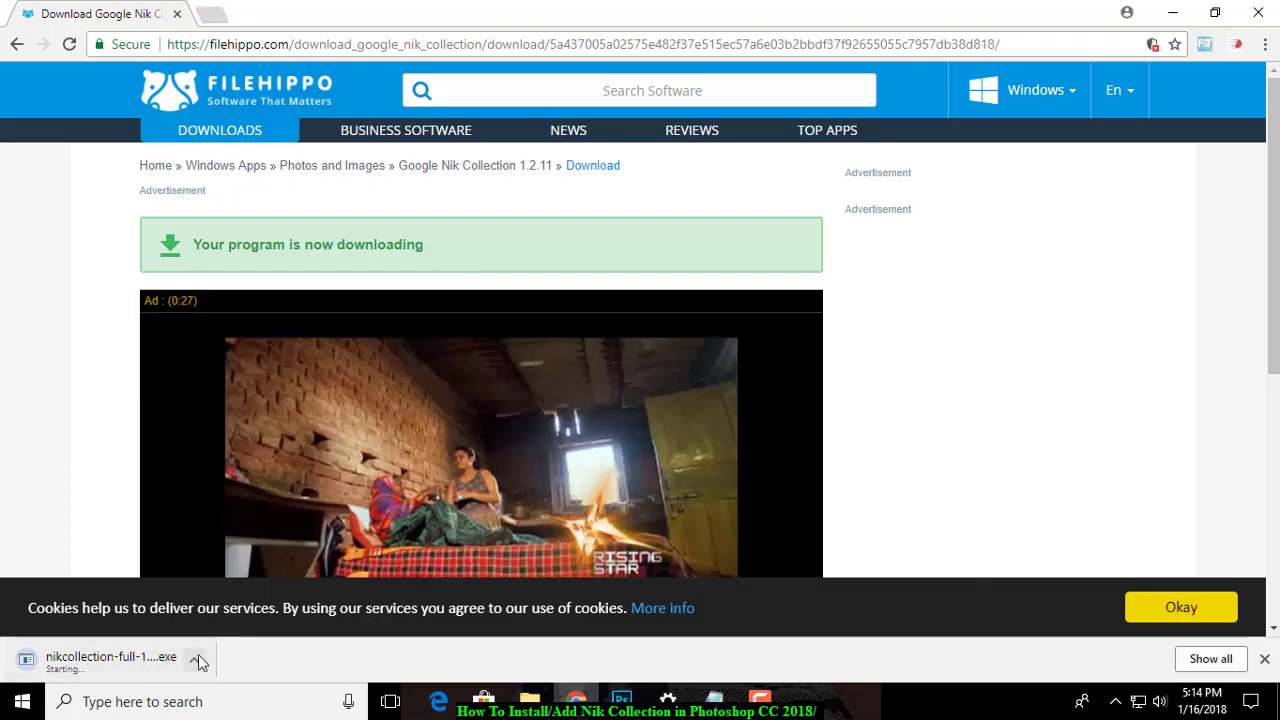
click(197, 660)
click(229, 627)
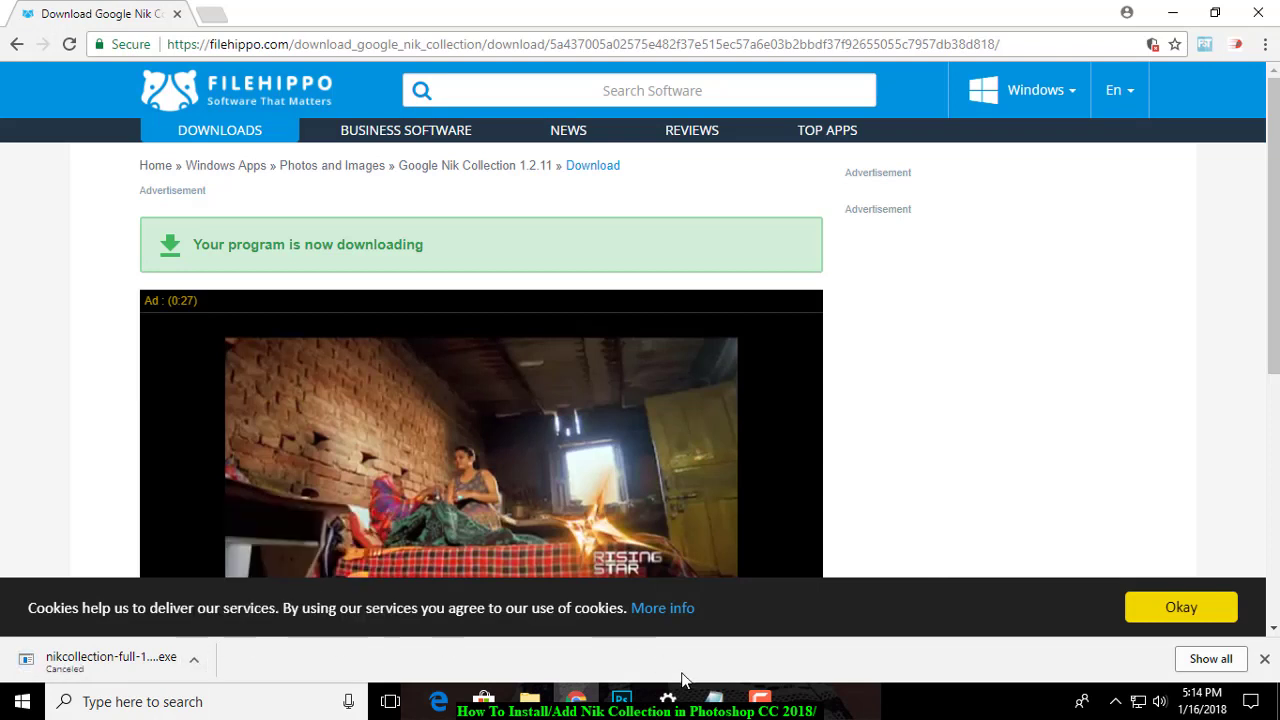
click(714, 698)
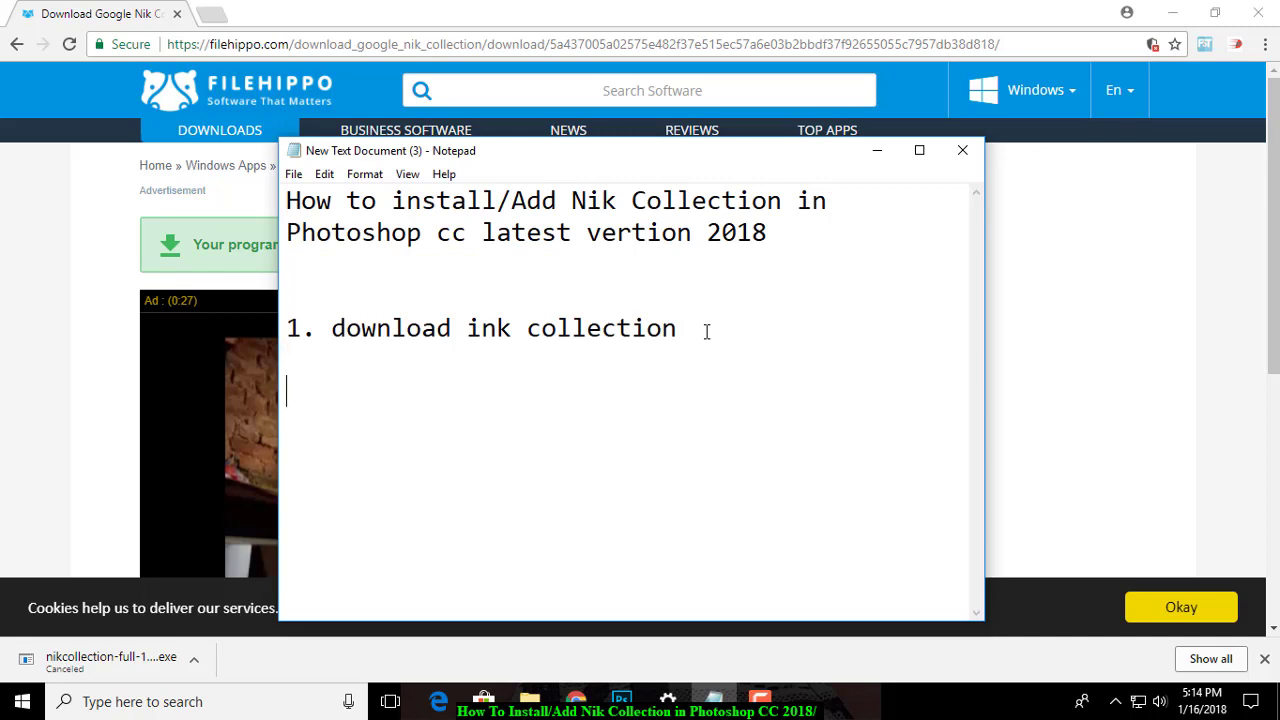
- Add the second note line 'install nik coll..', correcting the typo
text(i)
text(nstall)
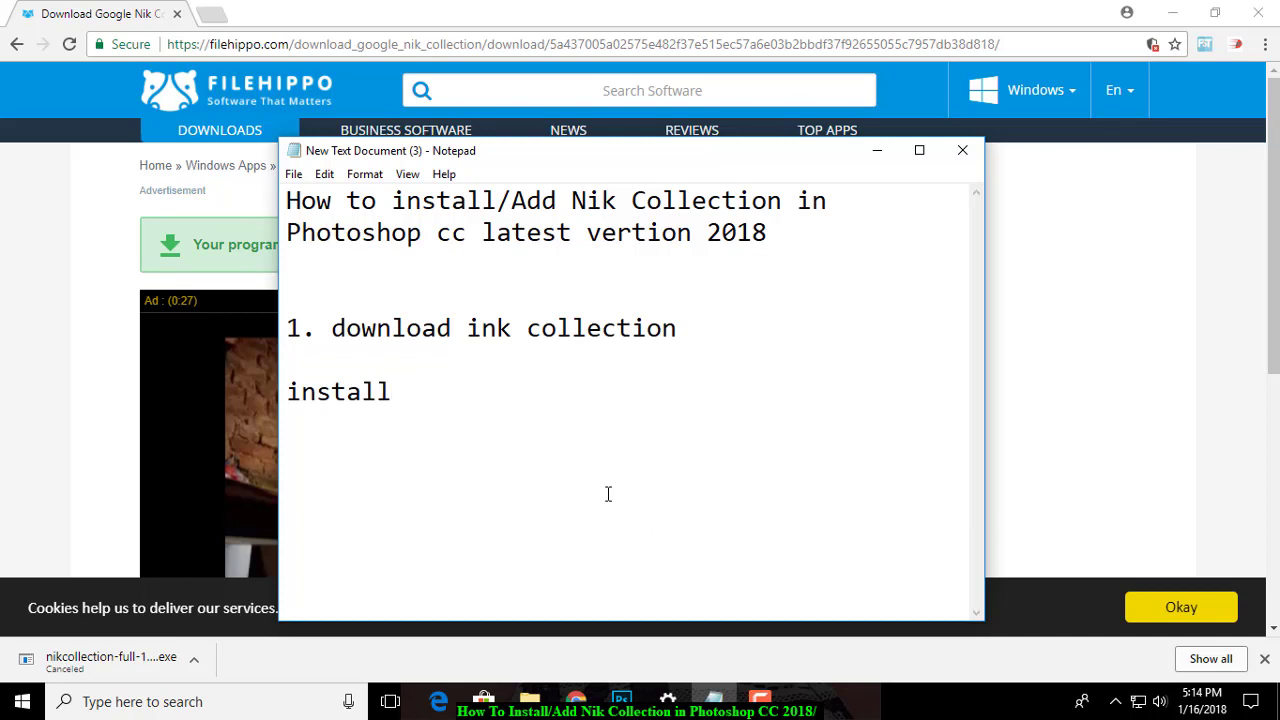
text( nik)
text(ca)
key(BackSpace)
text(oll..)
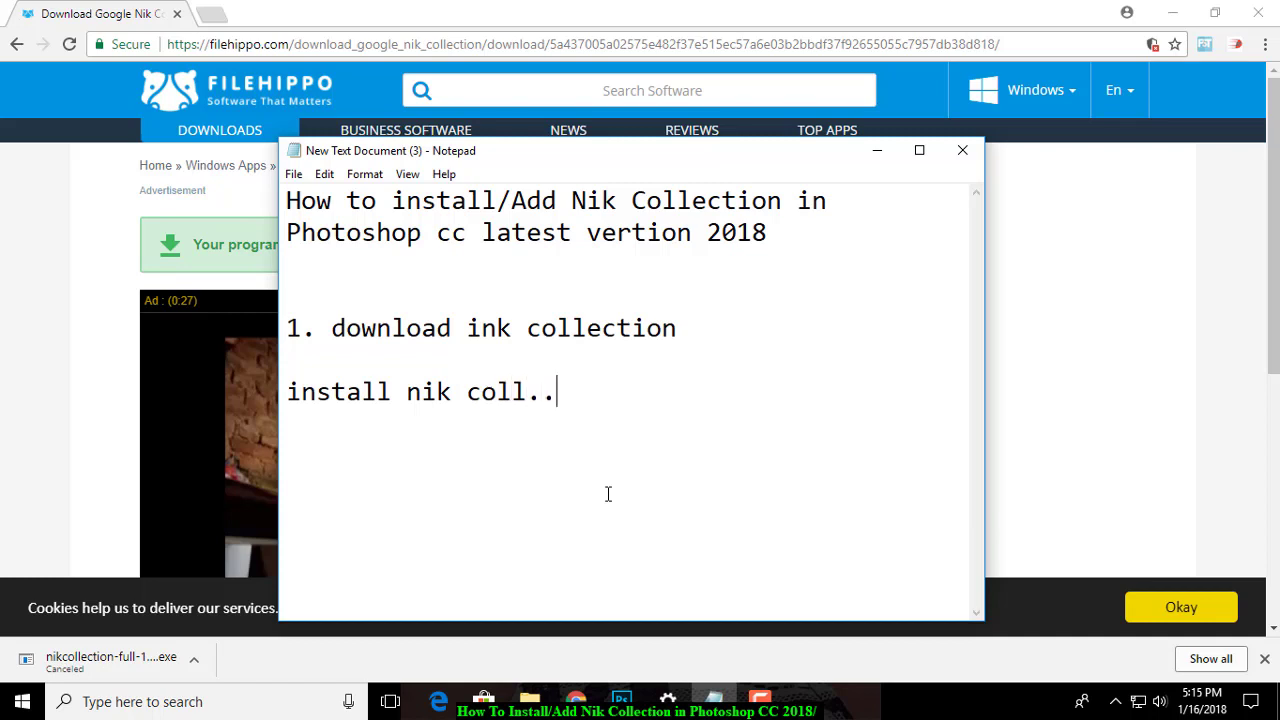
click(525, 710)
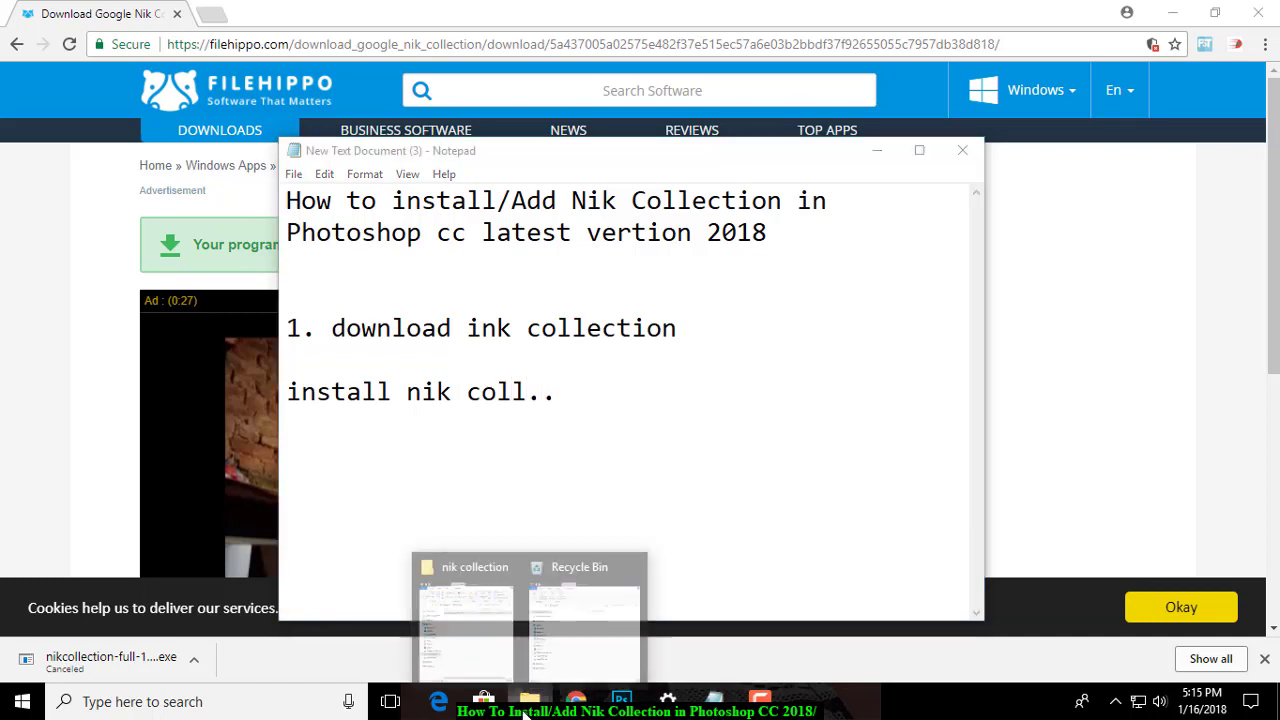
click(621, 700)
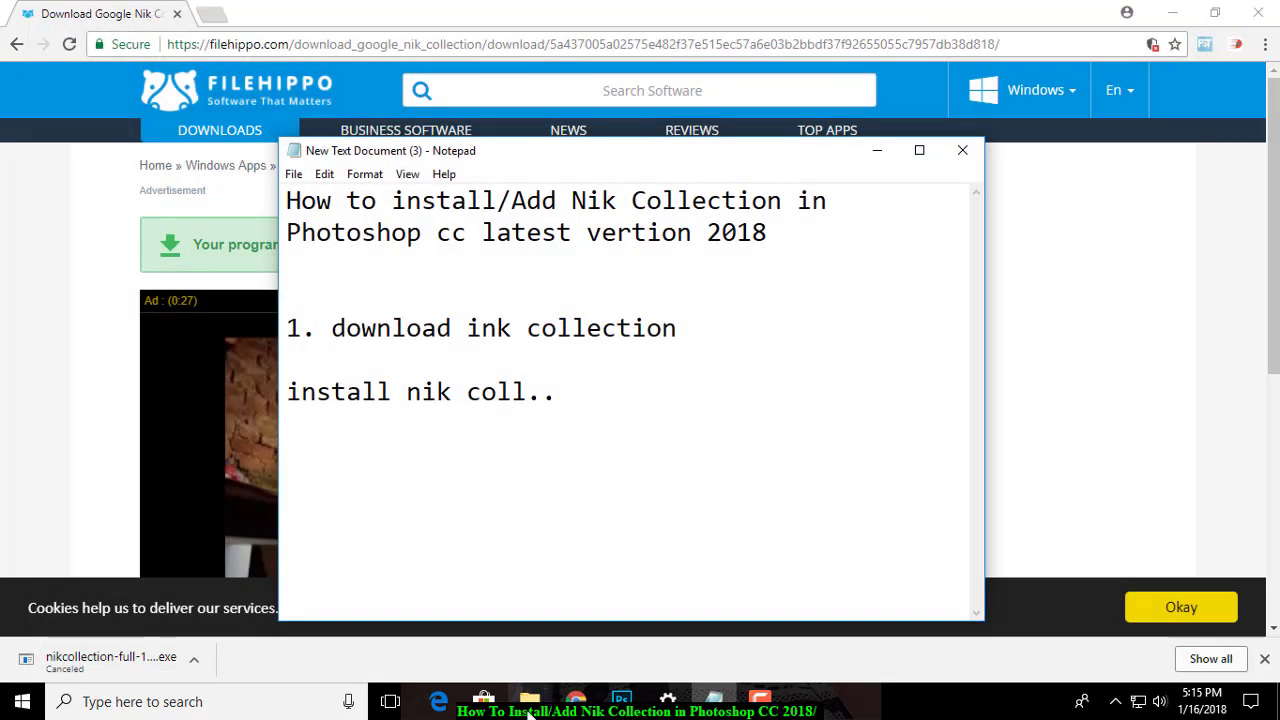
click(532, 706)
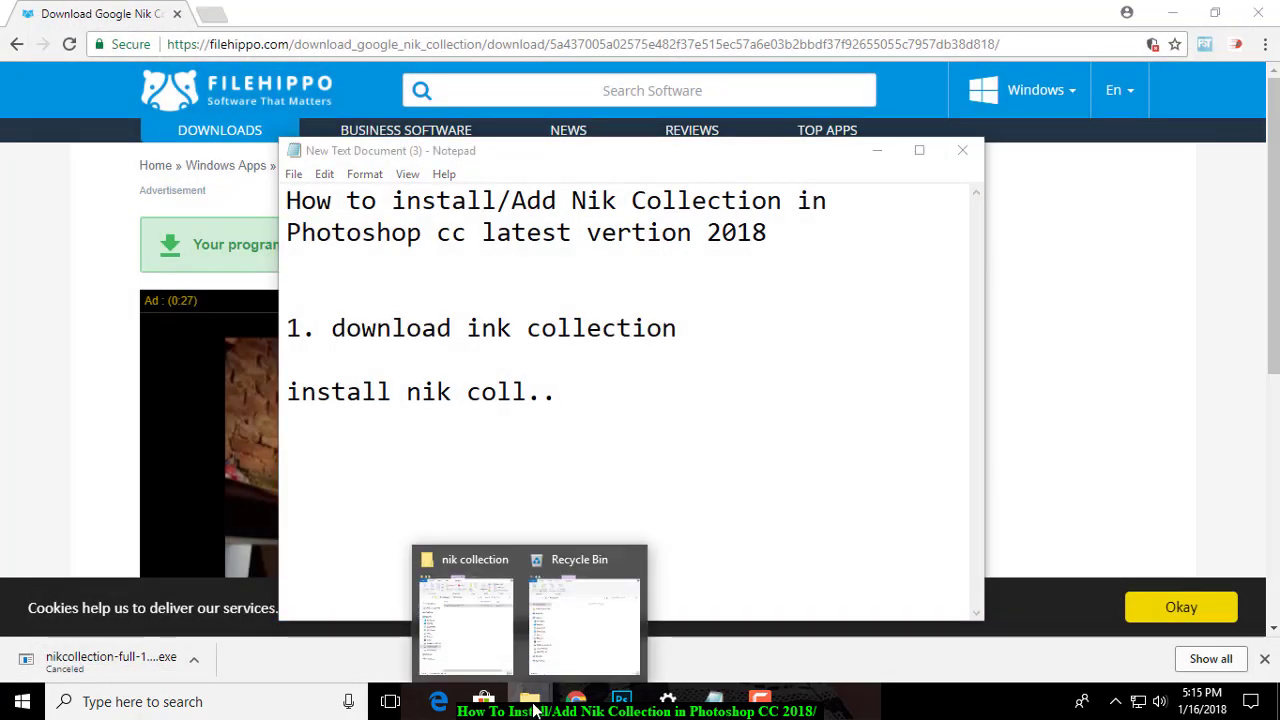
- Run nikcollection-full-1.2.11 from the nik collection folder, allowing it past the Security Warning
click(508, 600)
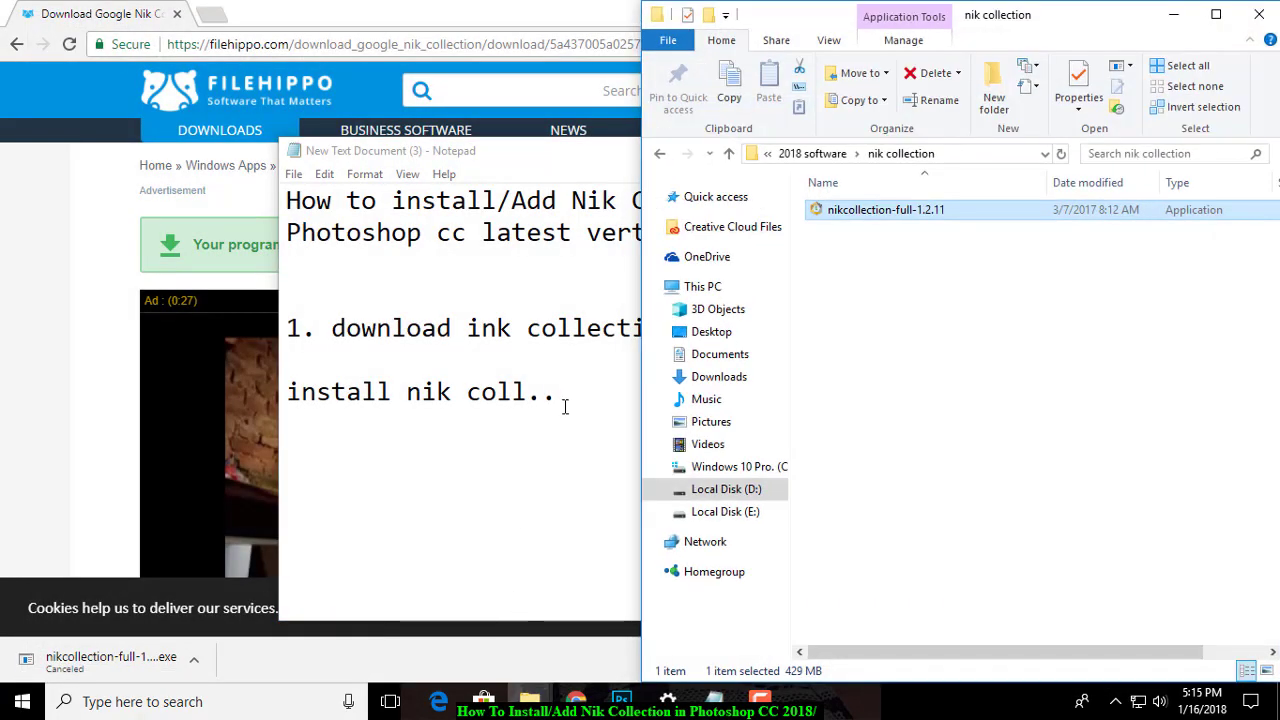
double_click(934, 214)
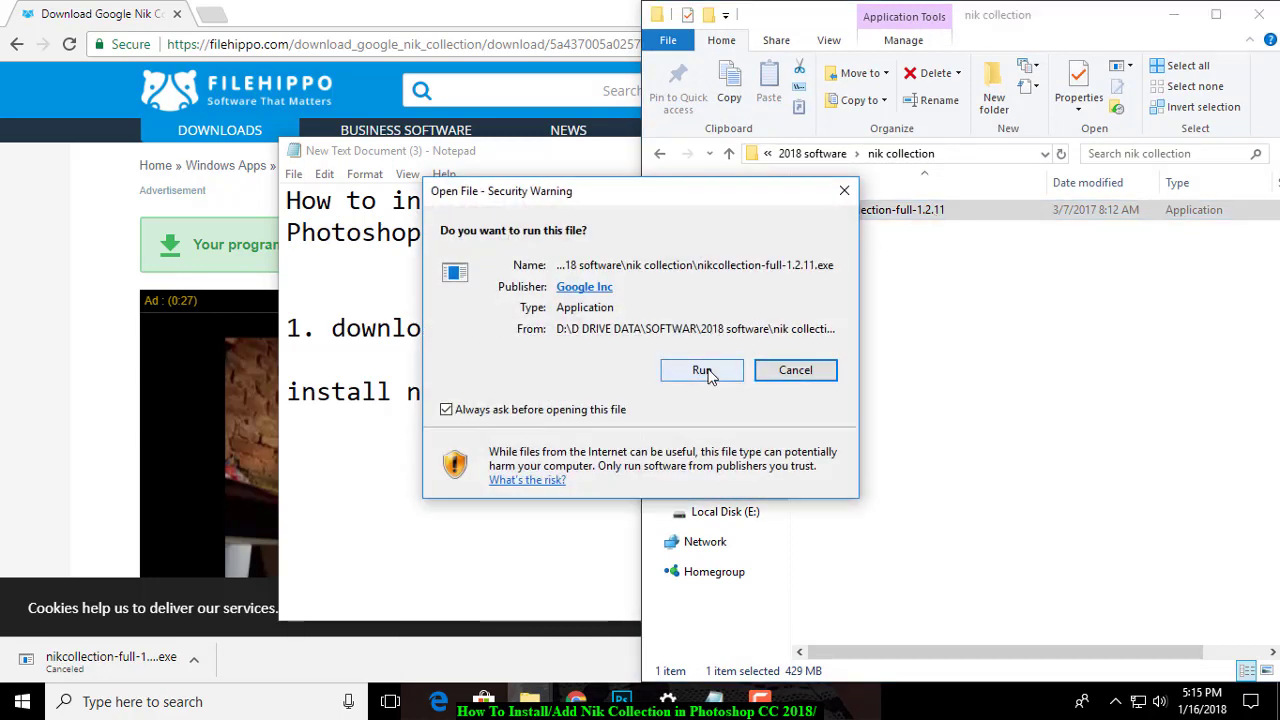
click(710, 375)
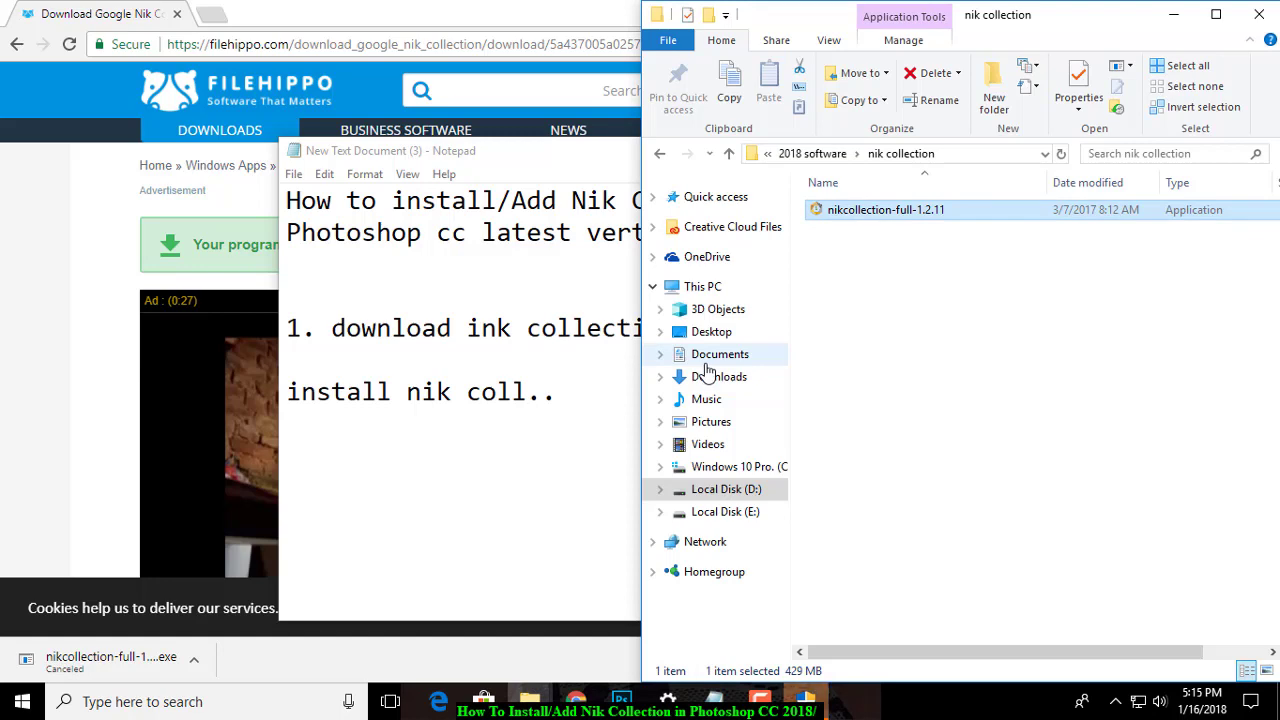
click(1218, 15)
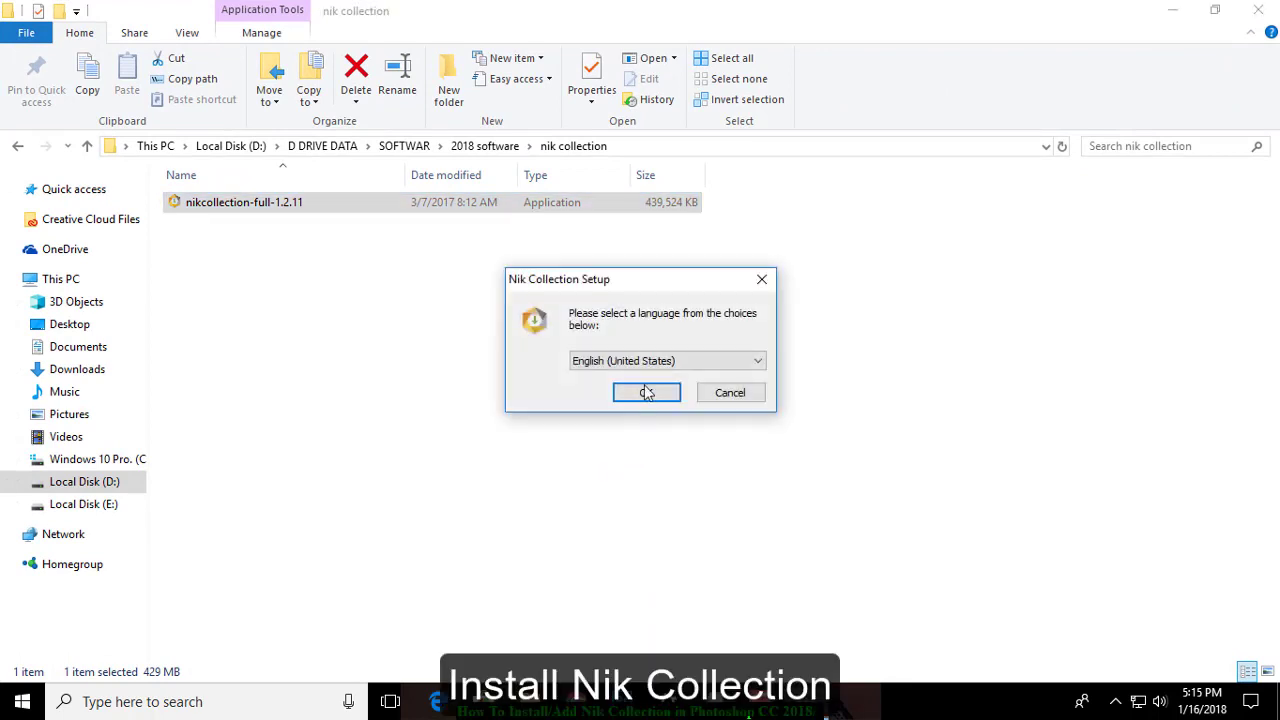
- Install Nik Collection in English to the default folder for Photoshop CC (64-Bit), then finish setup
click(650, 393)
click(745, 500)
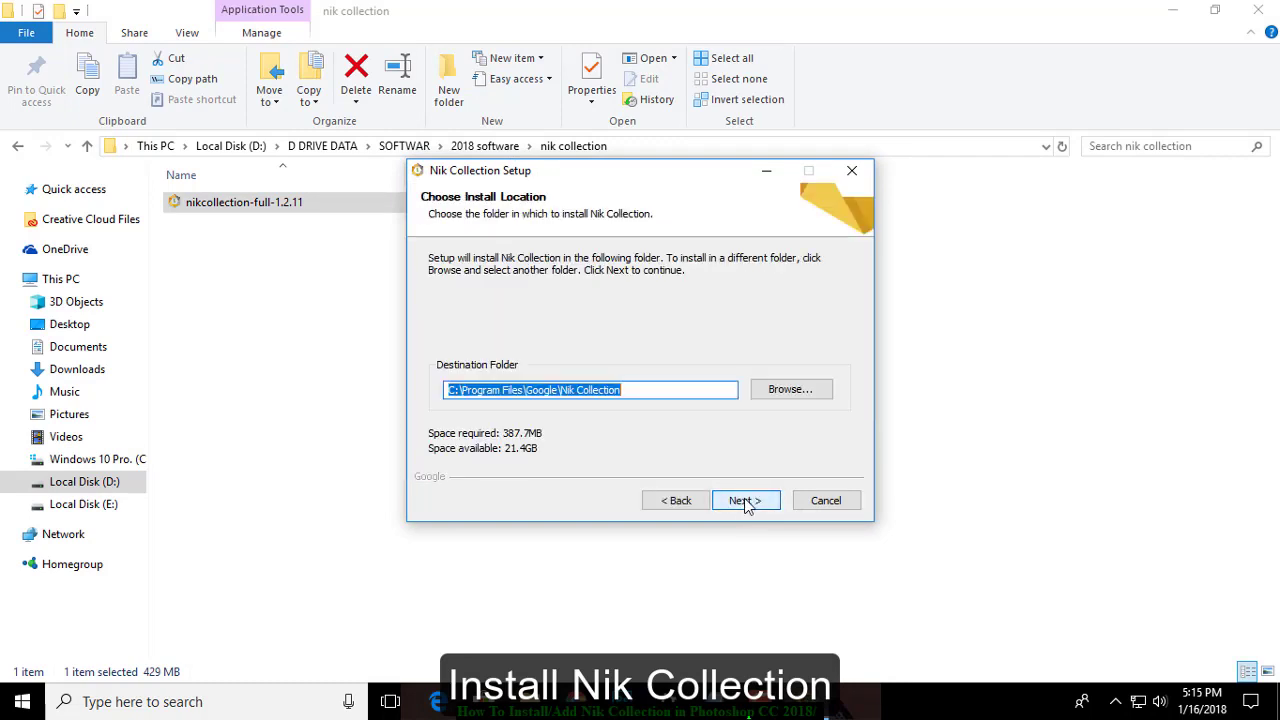
click(745, 502)
click(519, 288)
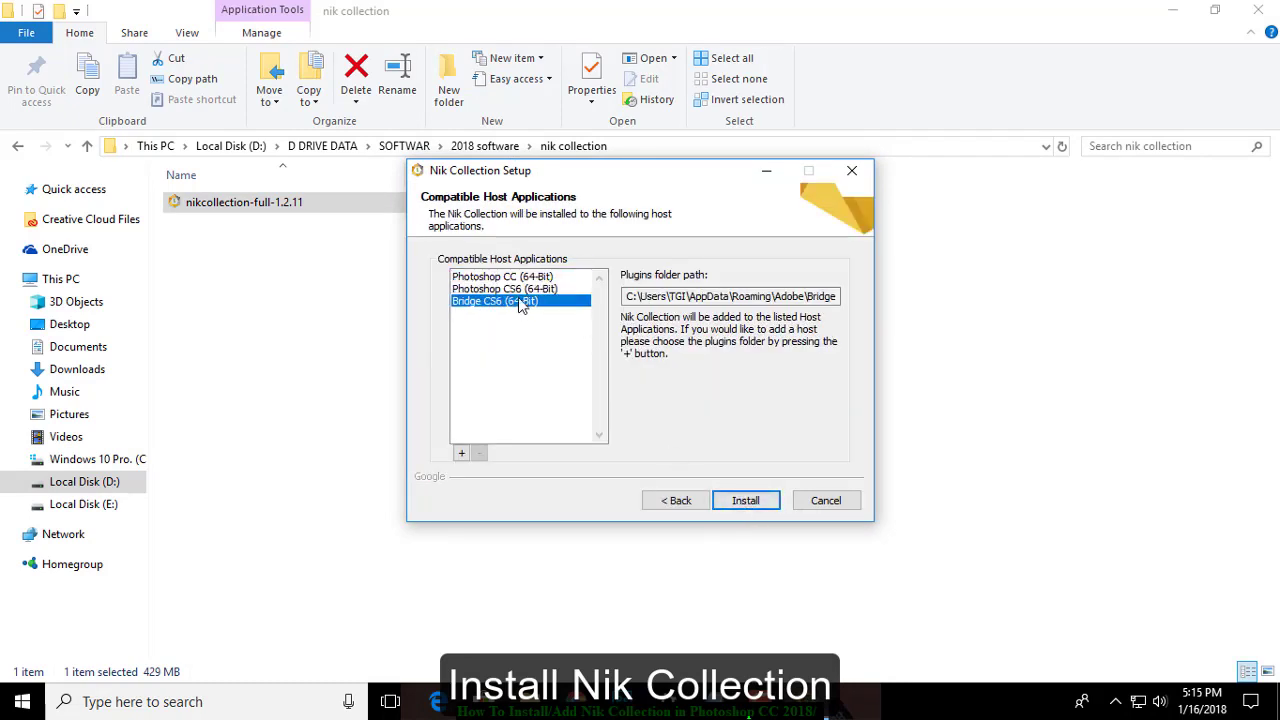
click(519, 277)
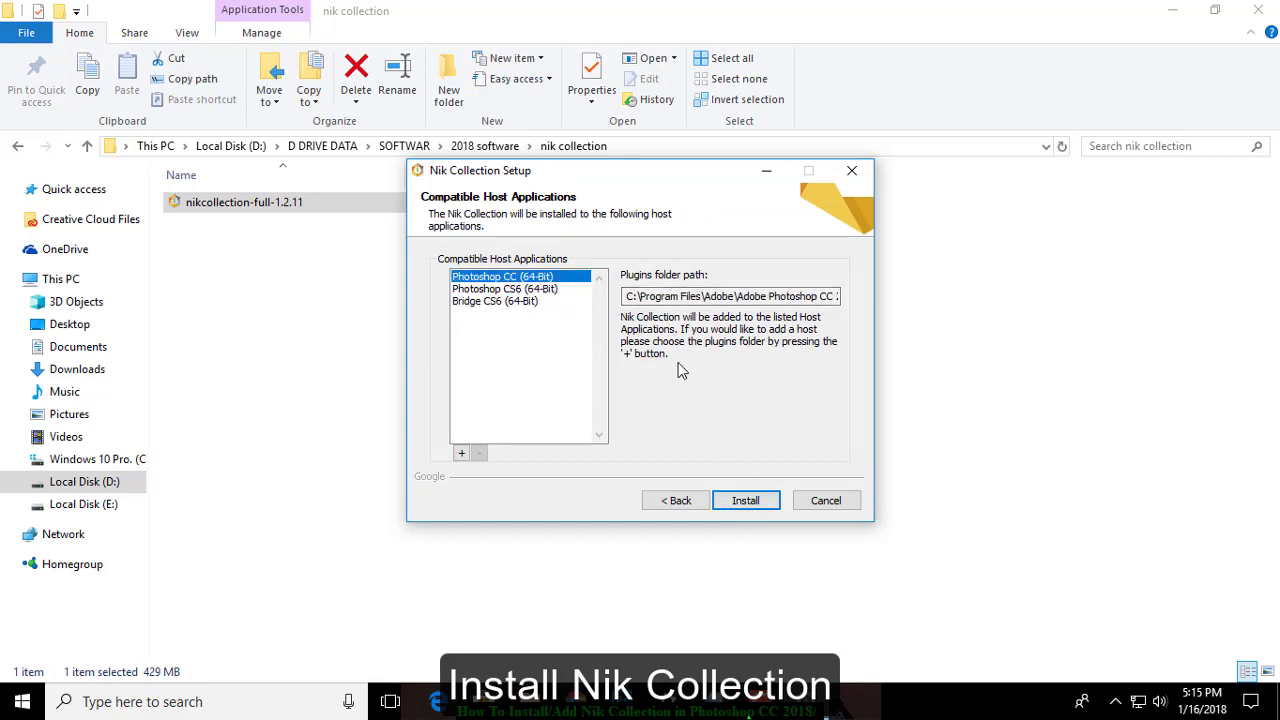
click(744, 502)
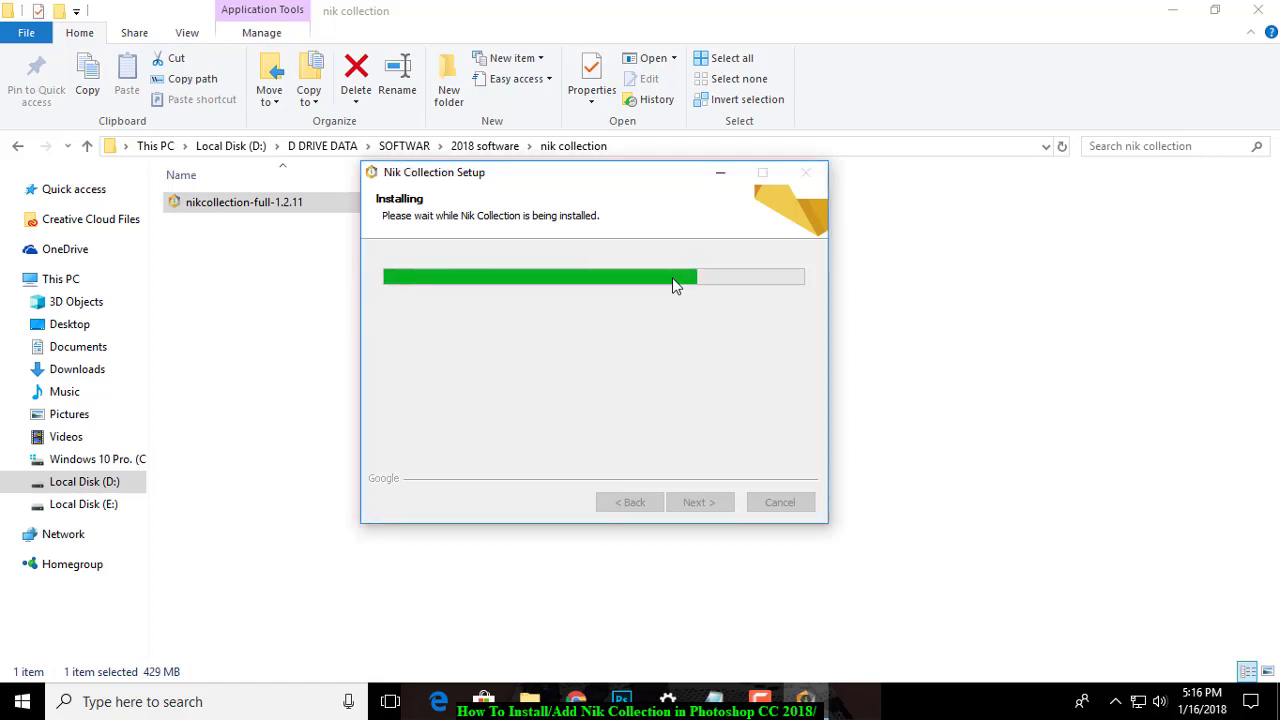
click(703, 502)
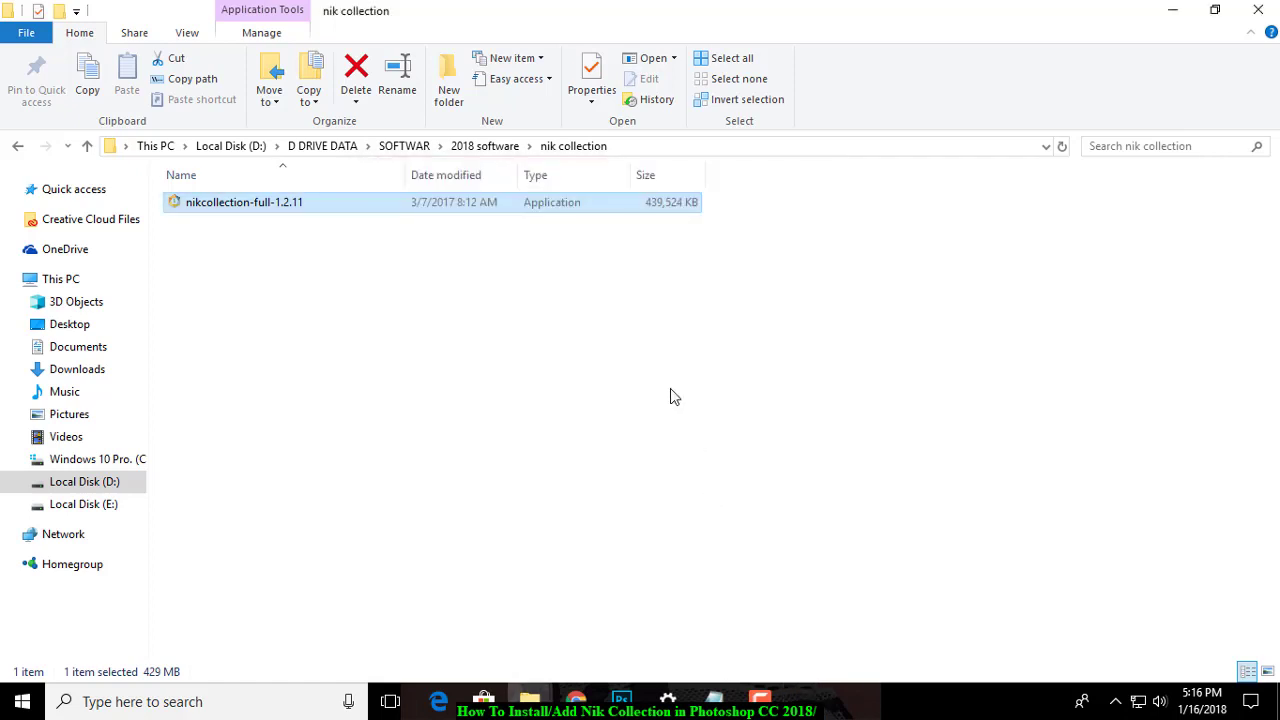
- Add an 'open photoshop' line below the install step in the note
click(714, 697)
click(607, 494)
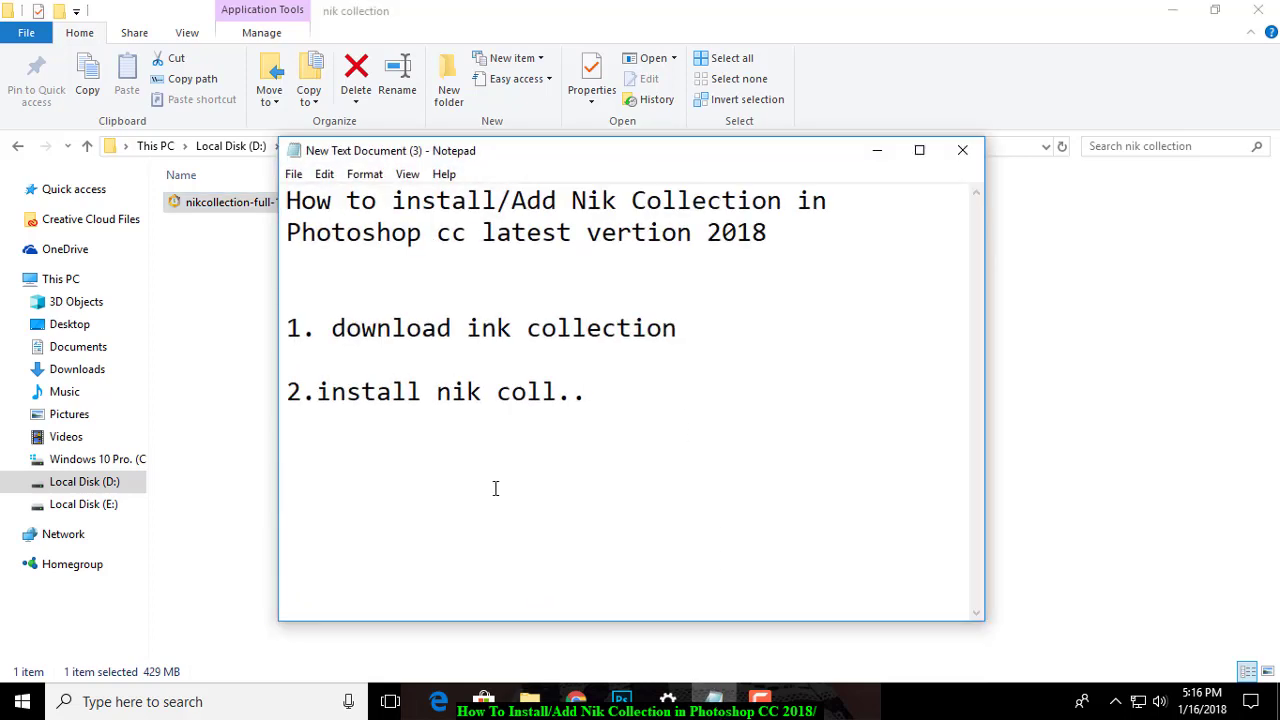
text(o)
text(pe)
text(n p)
text(hotosh)
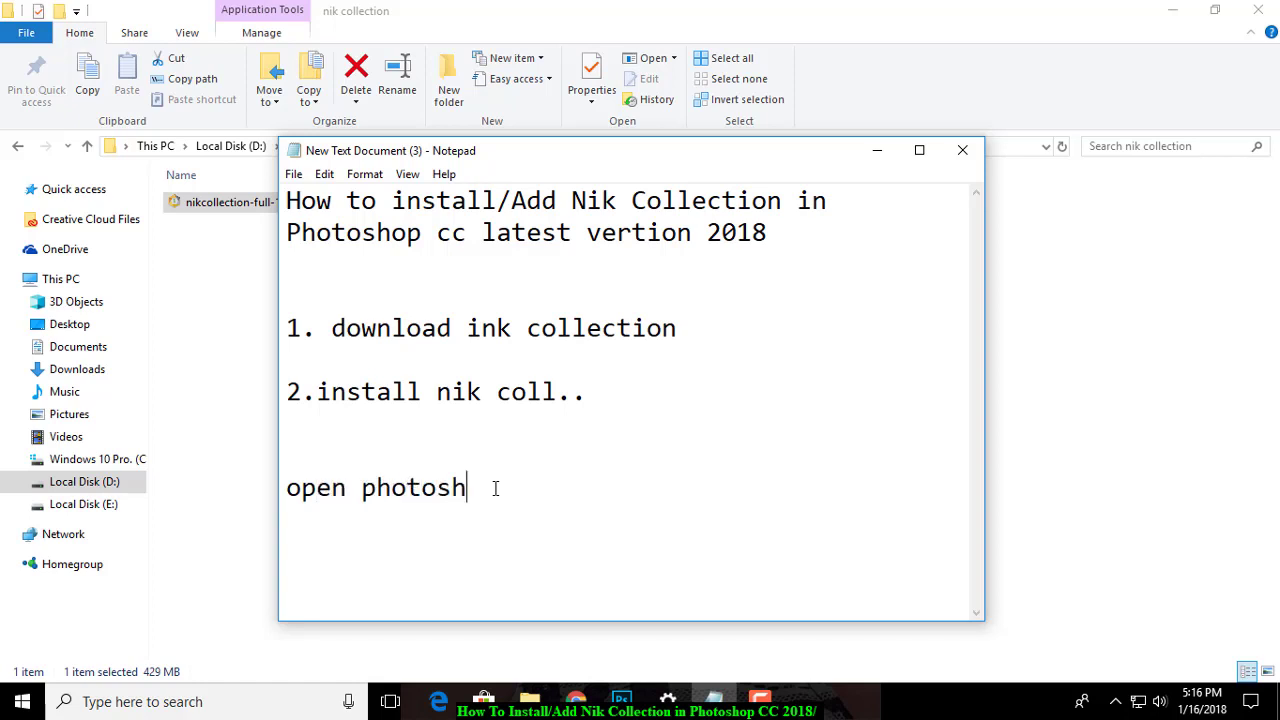
text(op)
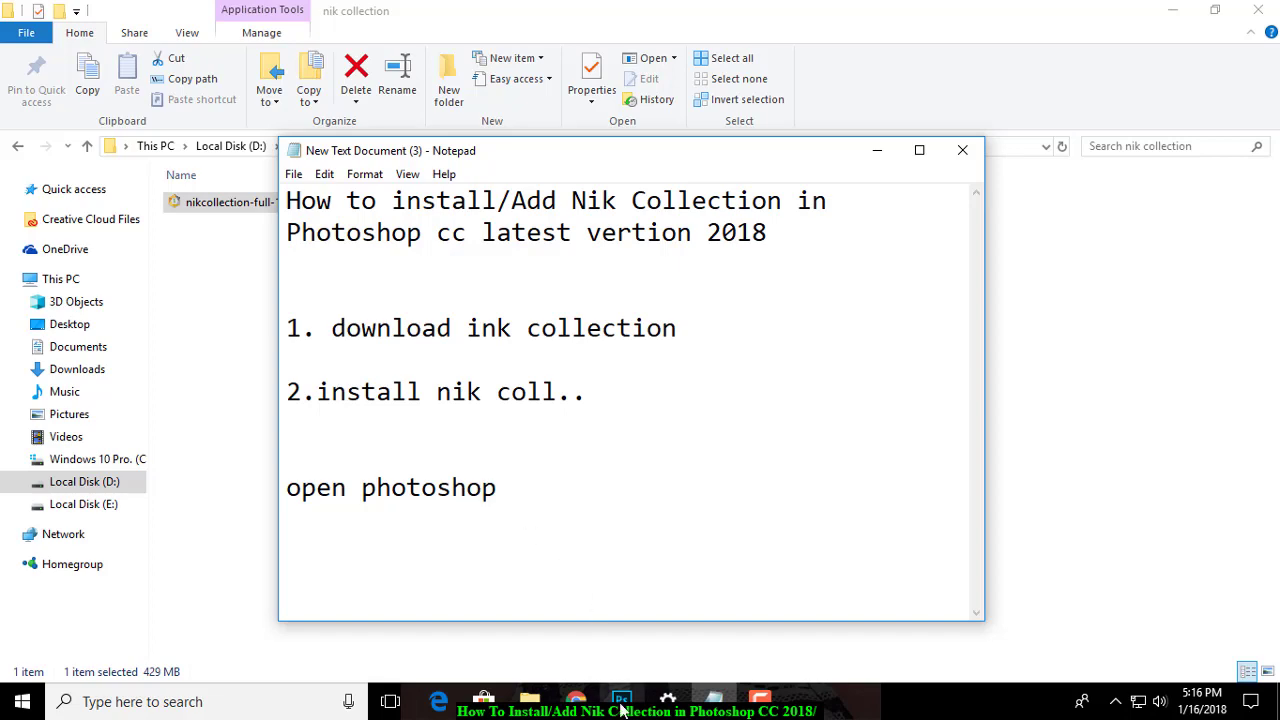
- Relaunch Photoshop, move the Selective Tool panel off the stone-wall image, and check Filter > Nik Collection
click(621, 705)
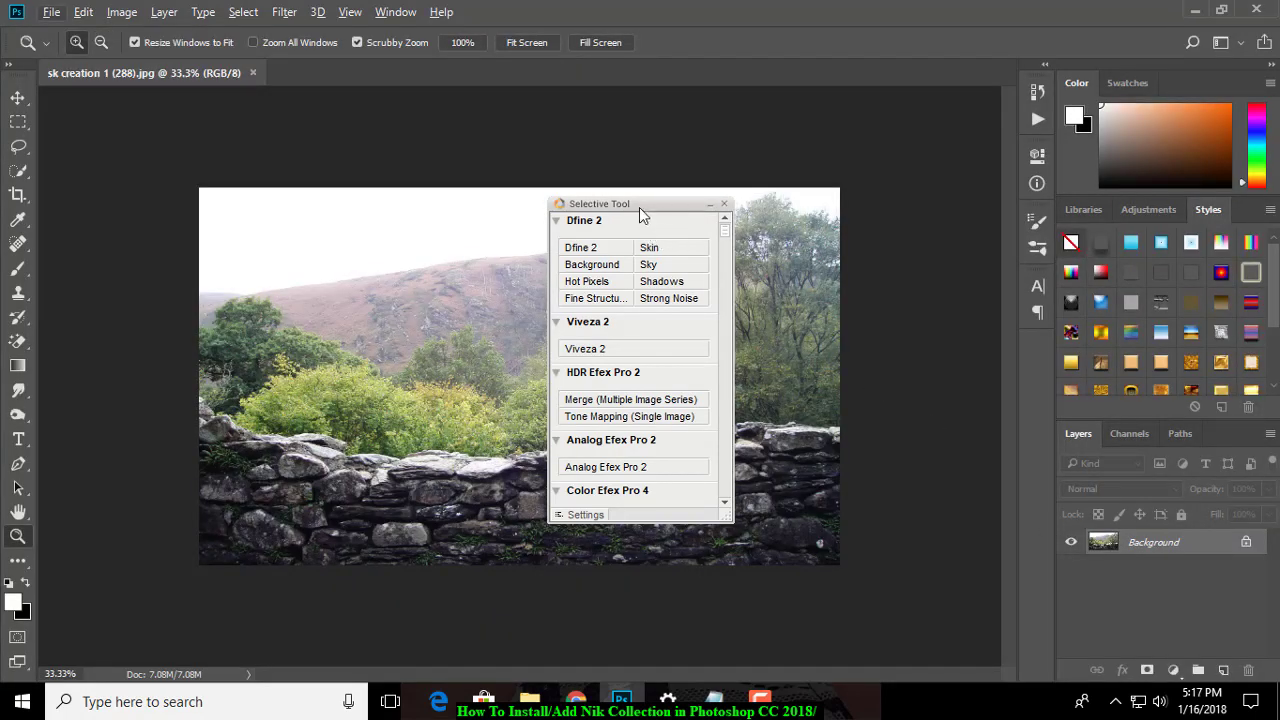
drag(640, 204, 884, 81)
alt+click(747, 378)
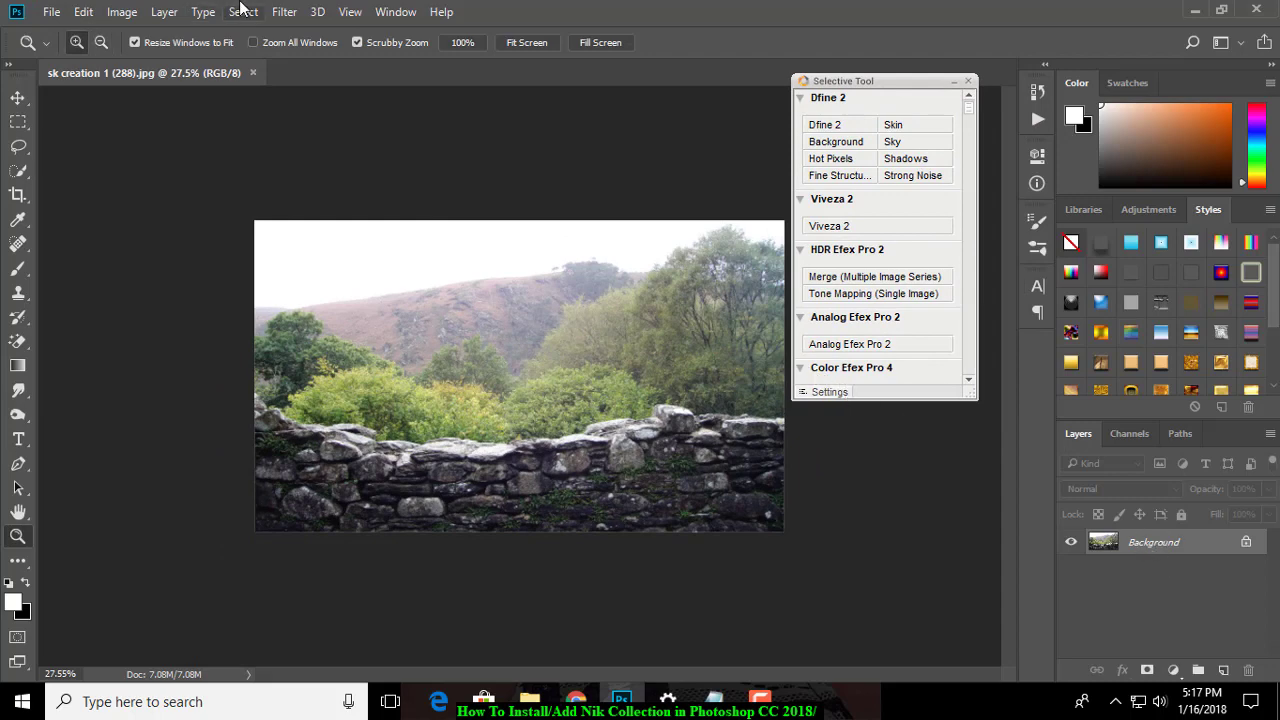
click(284, 11)
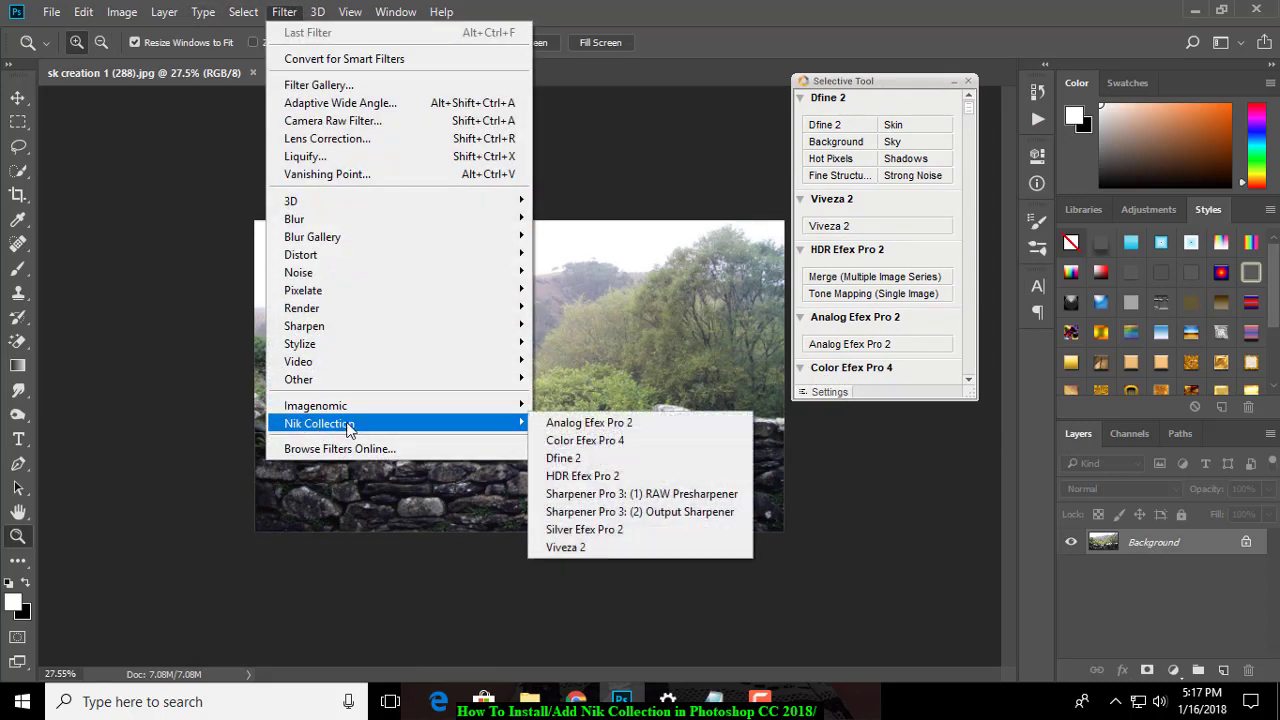
mouse_move(319, 423)
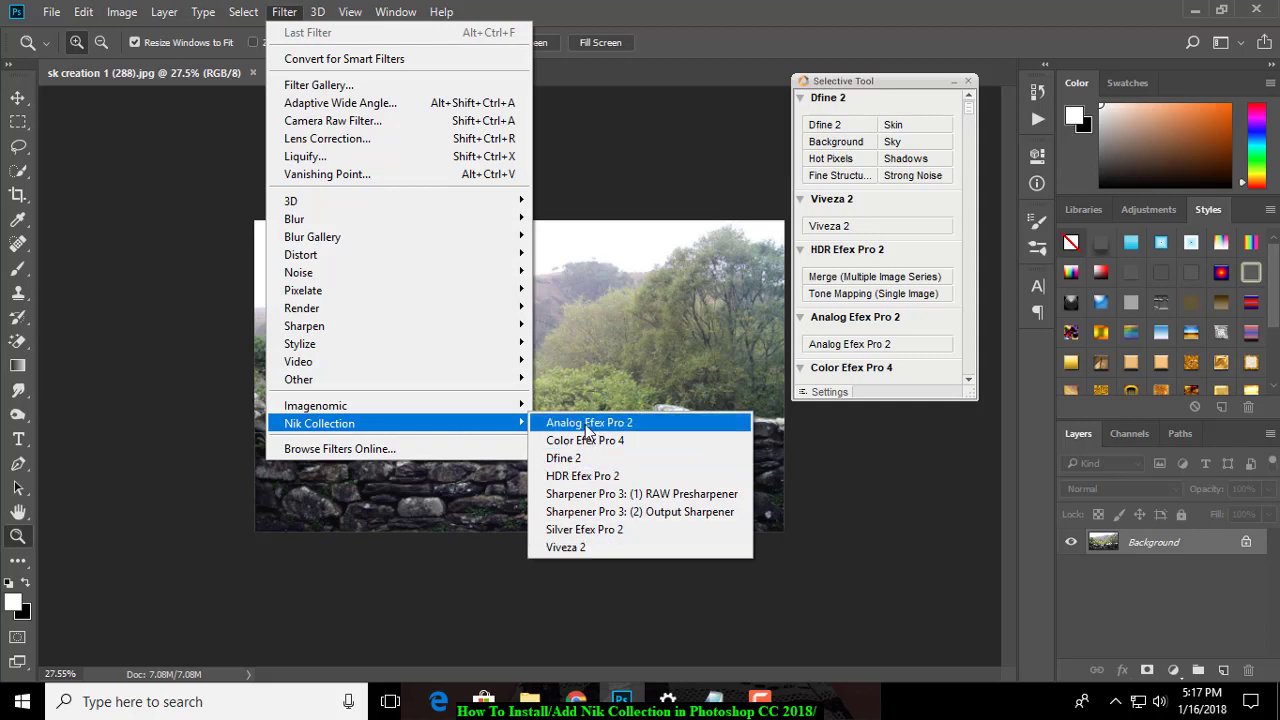
- Launch Color Efex Pro 4, preview Cross Balance, Classical Soft Focus and Darken / Lighten Center, then cancel
click(596, 441)
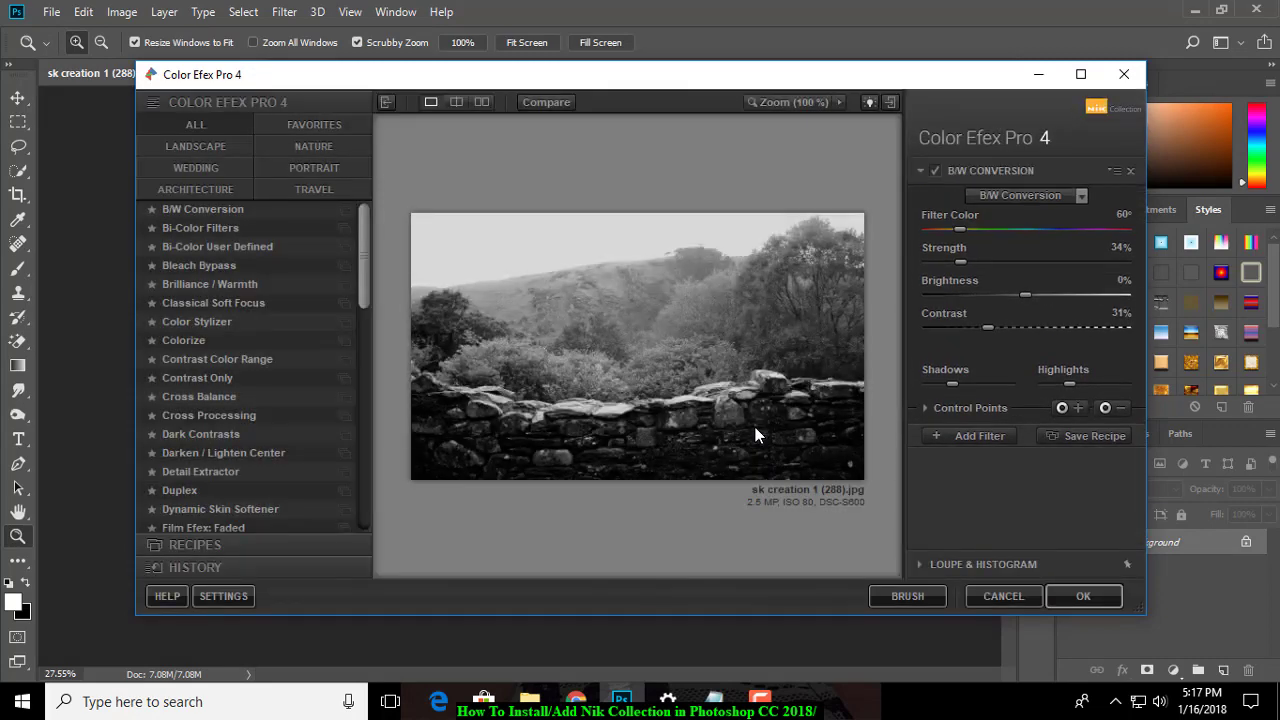
click(234, 396)
click(240, 305)
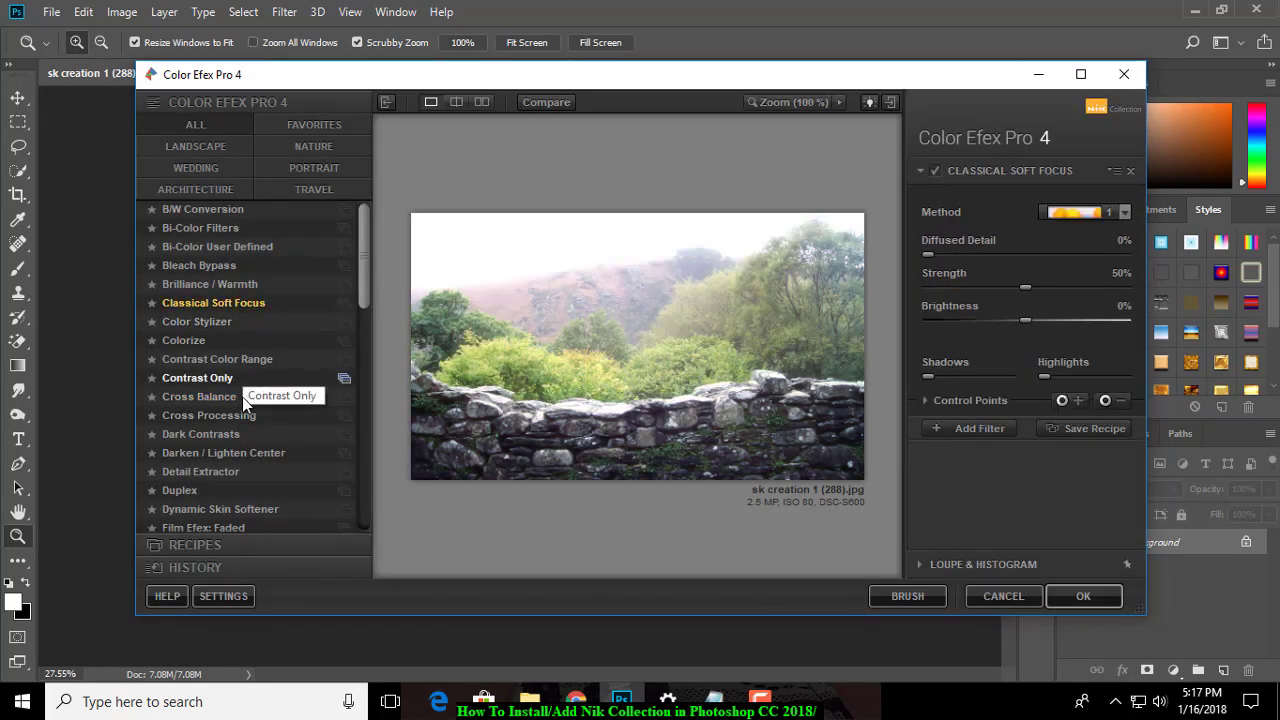
click(242, 452)
click(262, 303)
click(1004, 596)
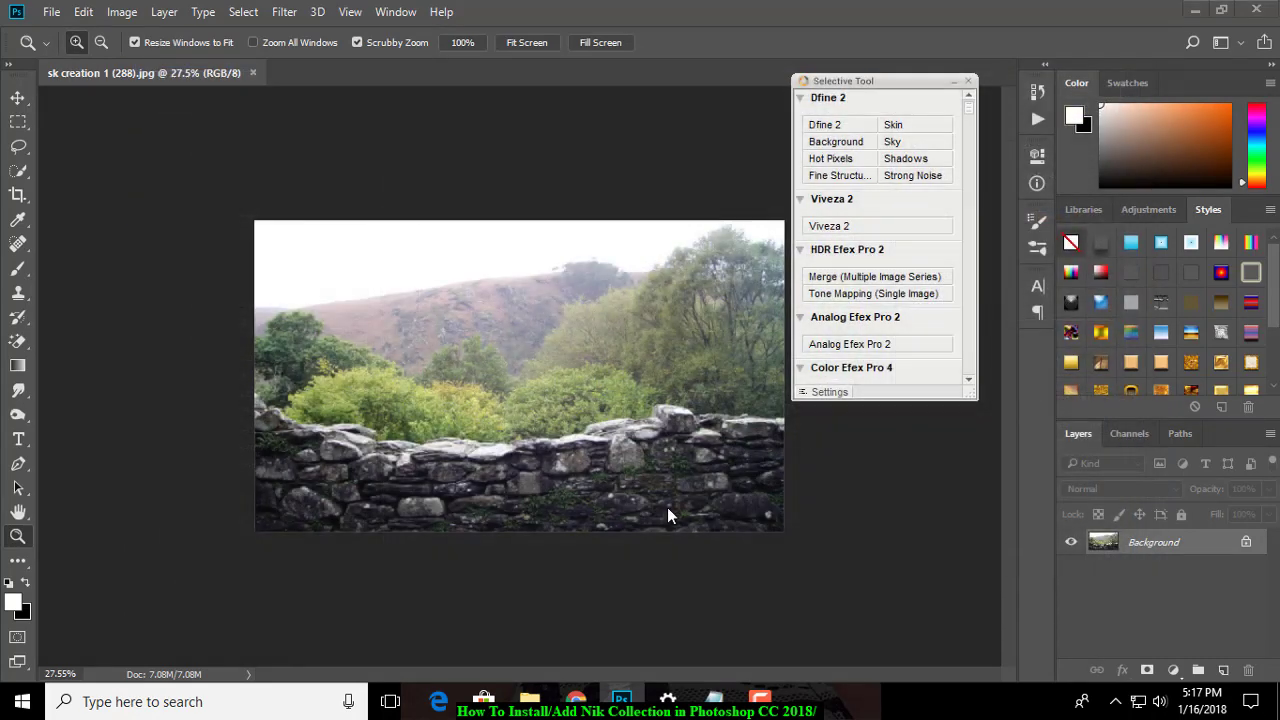
- Add the line 'simple steps,....' below 'open photoshop' in the Notepad install notes, with blank lines after
click(714, 700)
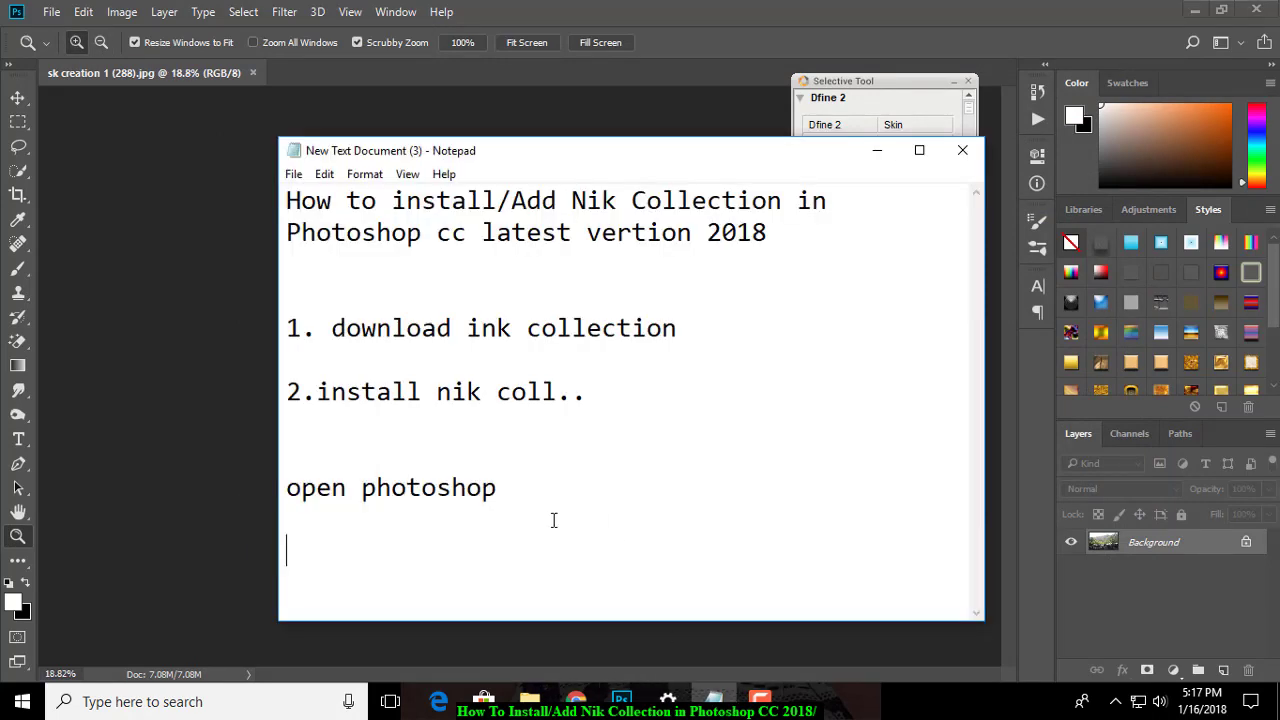
text(simp)
text(le step)
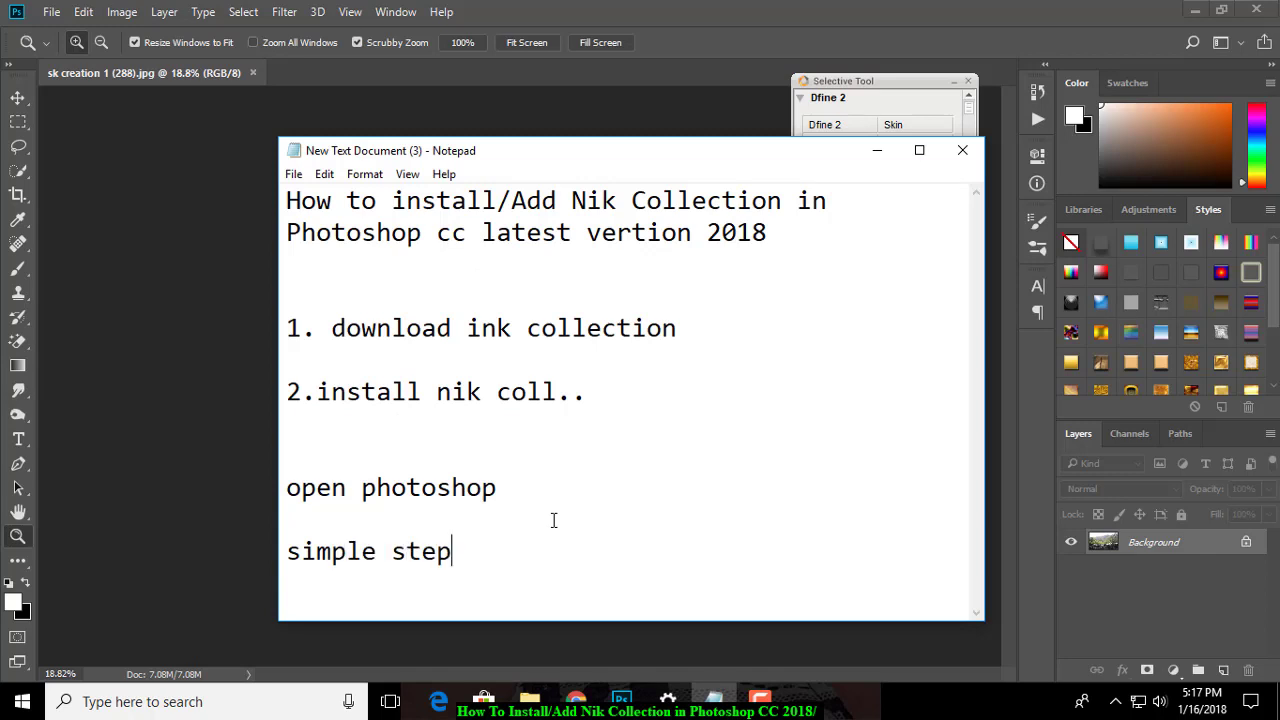
text(s,)
text(....)
key(Return)
key(Return)
key(Return)
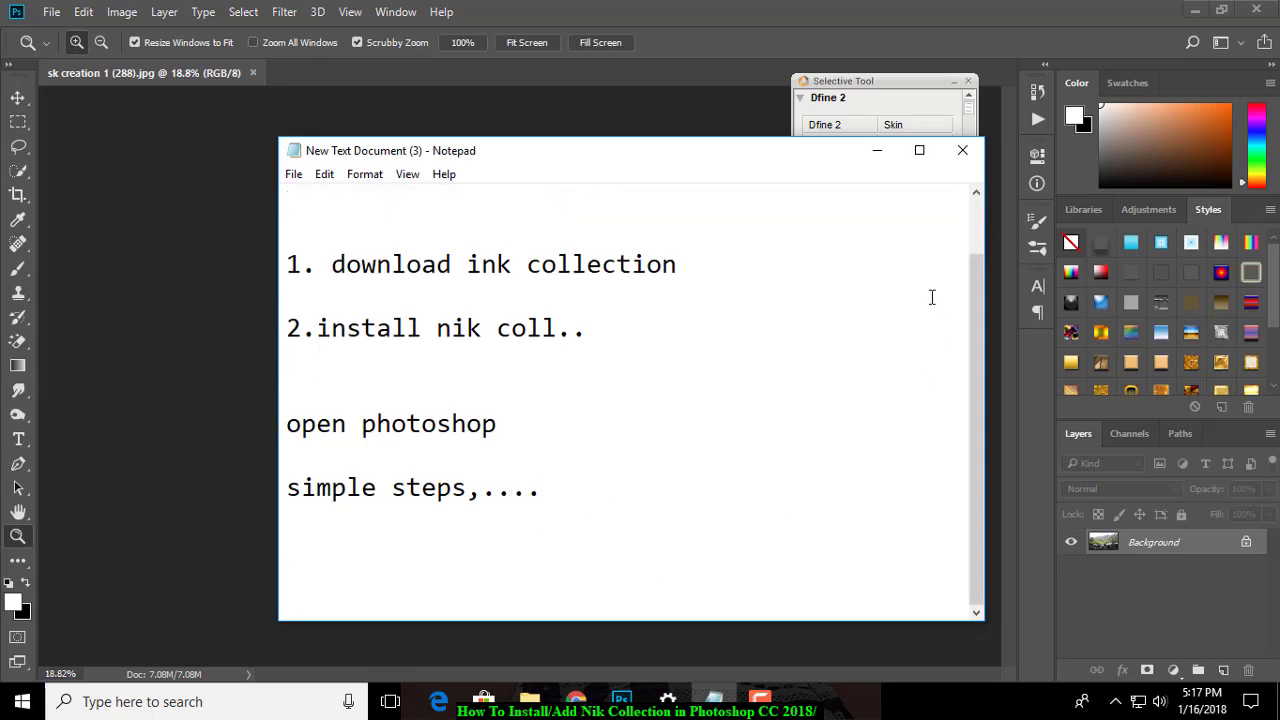